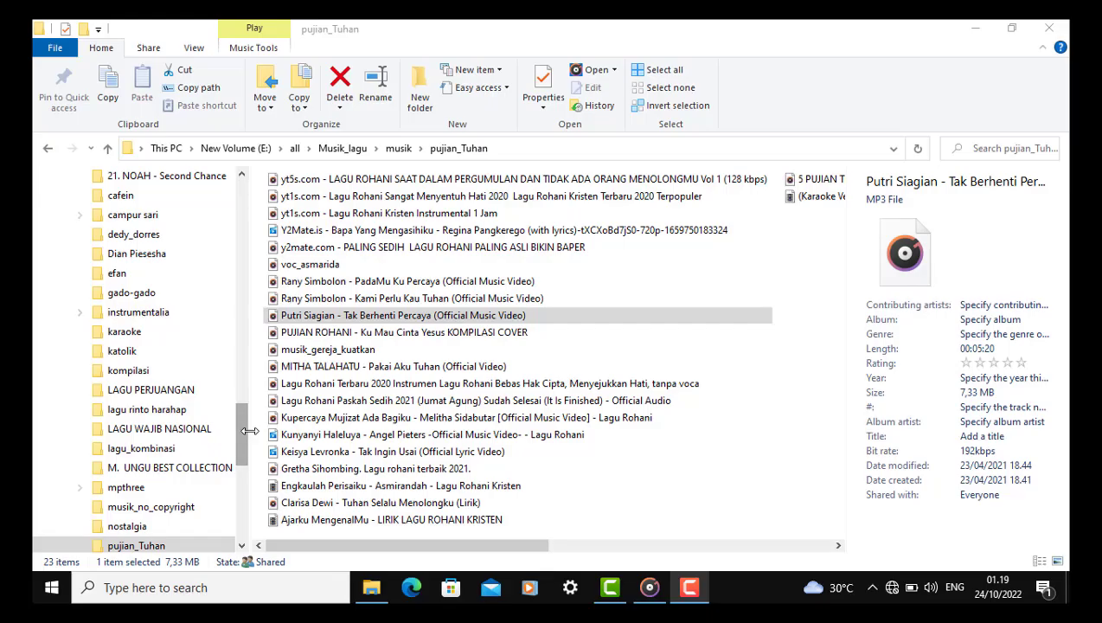
Step: Open the ajar folder inside DATA_SEKOLAH under the all folder on drive E
mouse_move(244, 437)
left_mouse_down()
mouse_move(265, 357)
mouse_move(251, 326)
left_mouse_up()
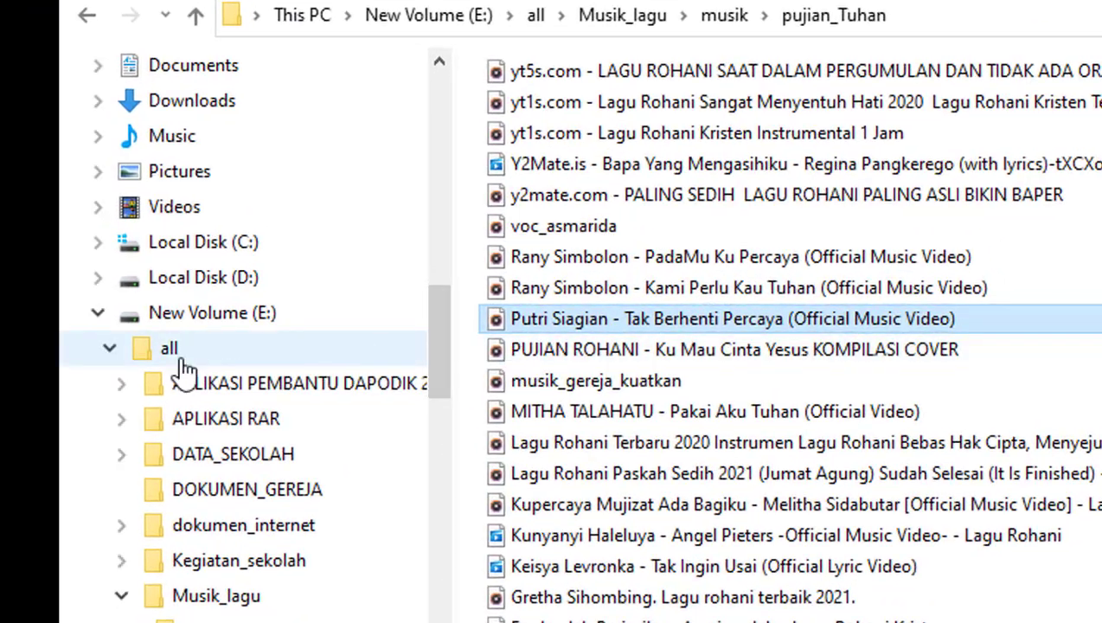
left_click(181, 361)
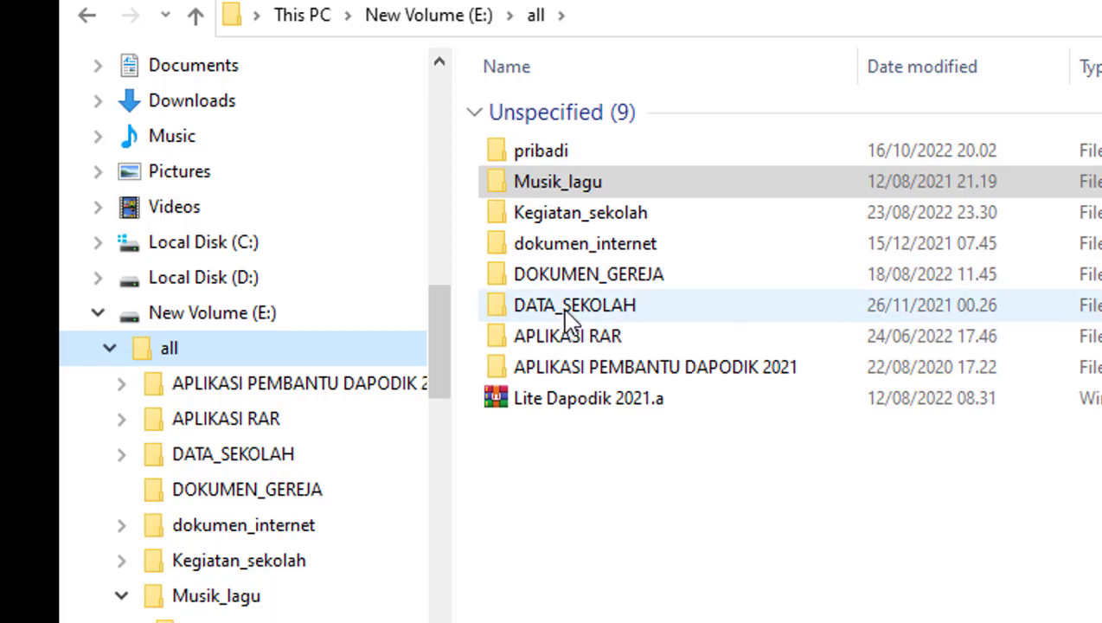
double_click(565, 311)
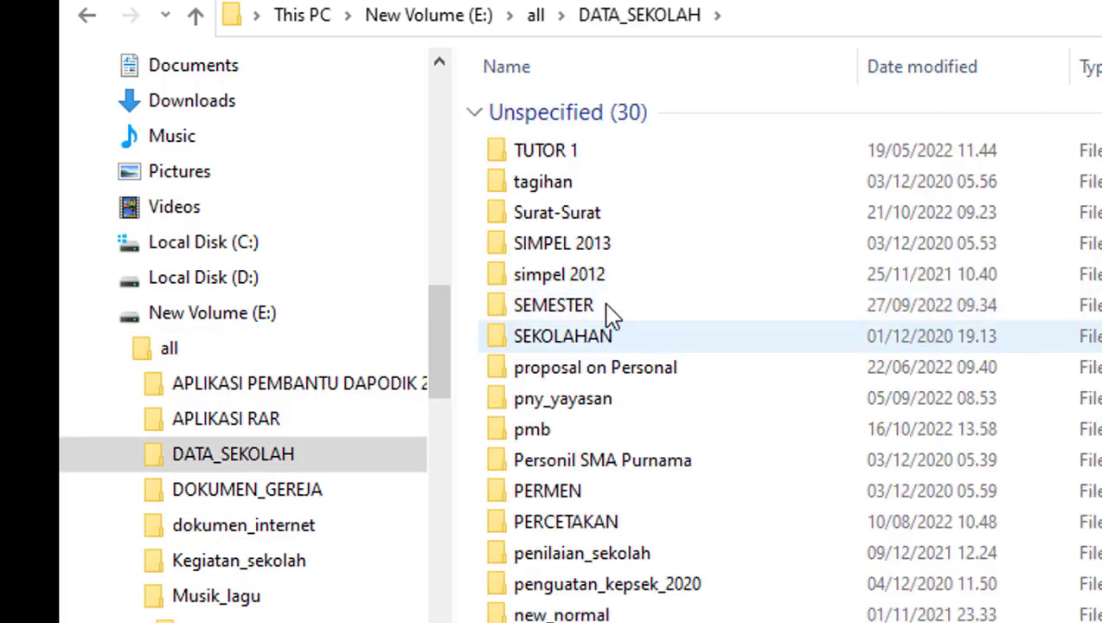
left_click(585, 288)
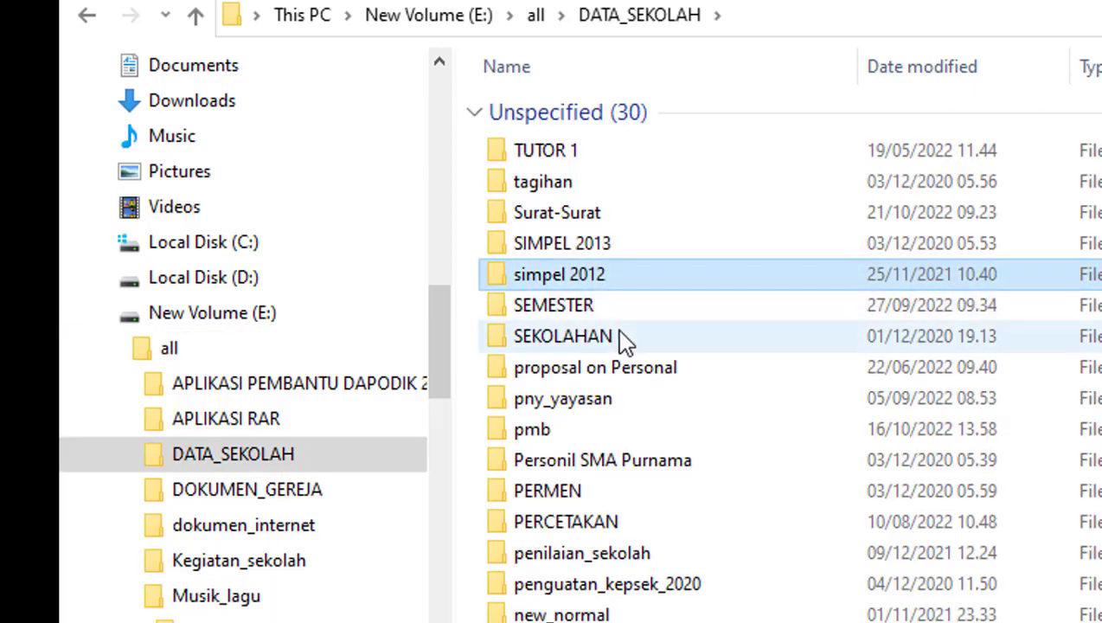
scroll(616, 307, "down", 3)
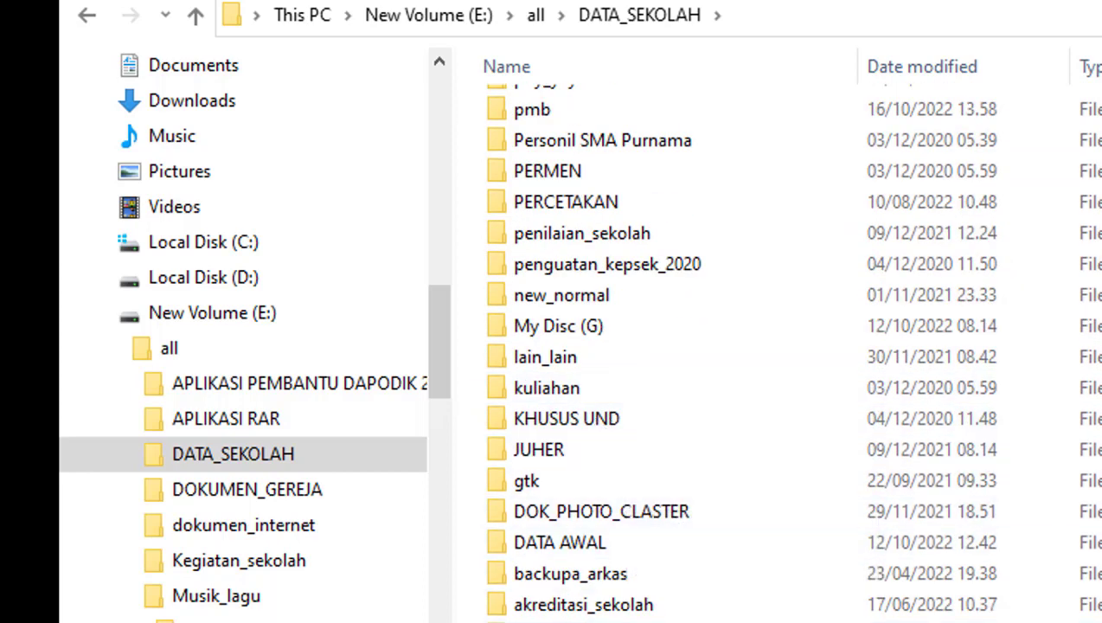
key("Return")
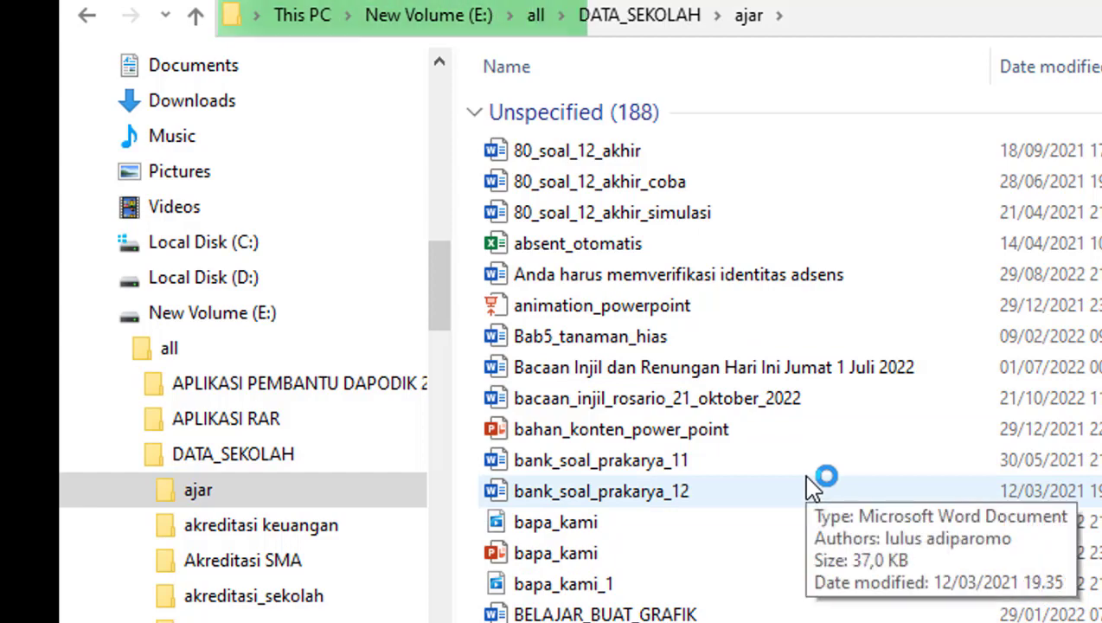
Step: Scroll down the ajar folder and select the SIMULASI_YOUTUBE_2 workbook
scroll(686, 588, "down", 10)
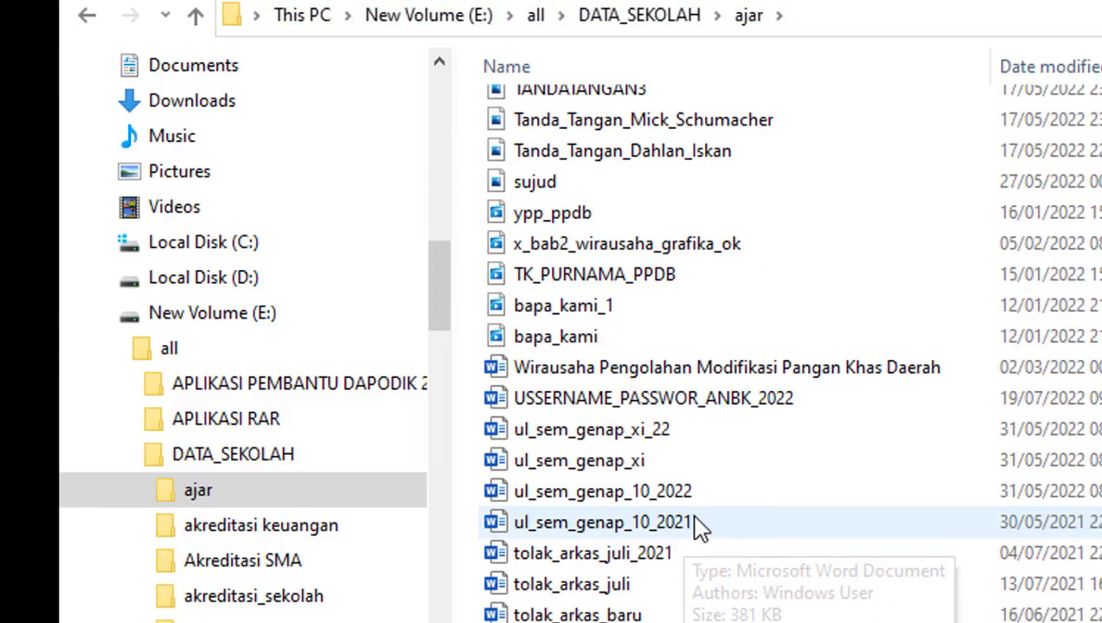
scroll(696, 524, "down", 6)
scroll(696, 524, "down", 6)
scroll(705, 555, "down", 6)
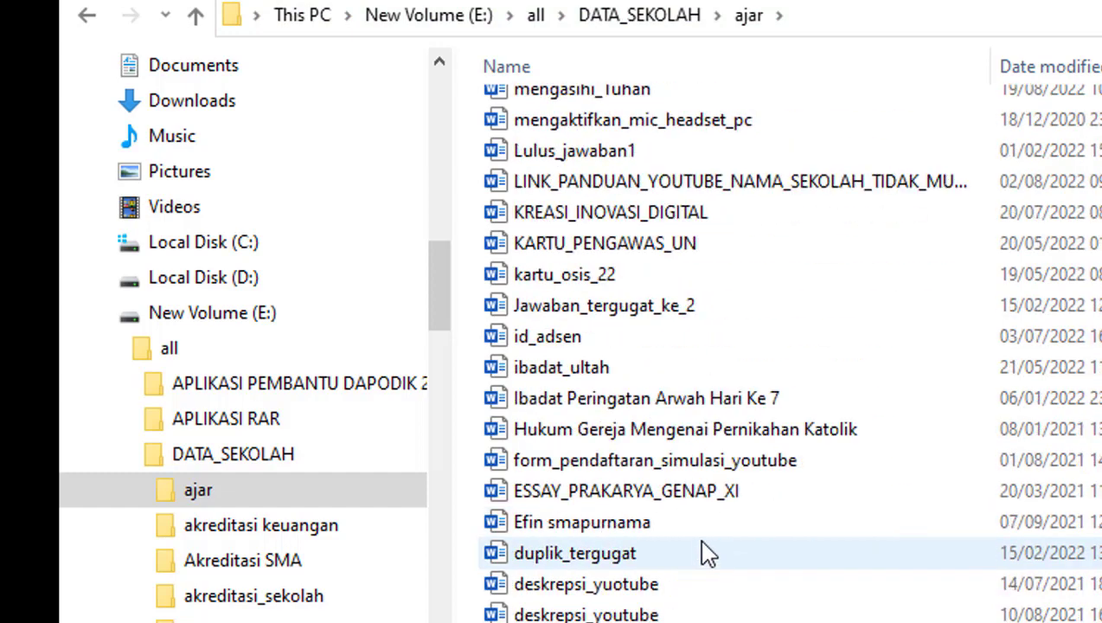
scroll(708, 553, "down", 10)
scroll(716, 558, "down", 5)
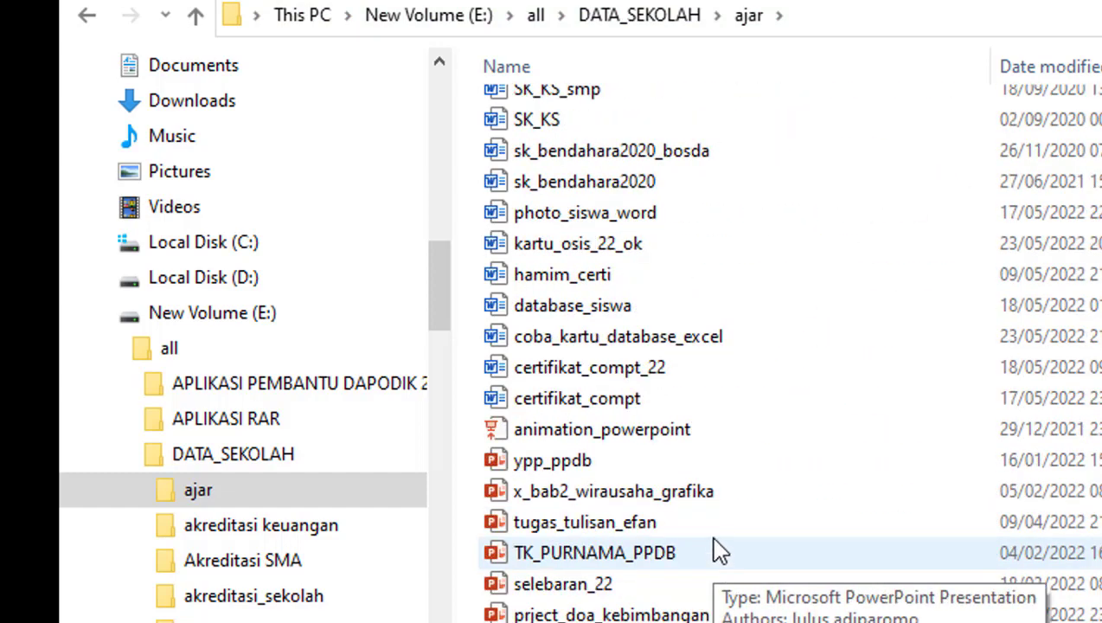
scroll(682, 510, "down", 5)
scroll(687, 522, "down", 2)
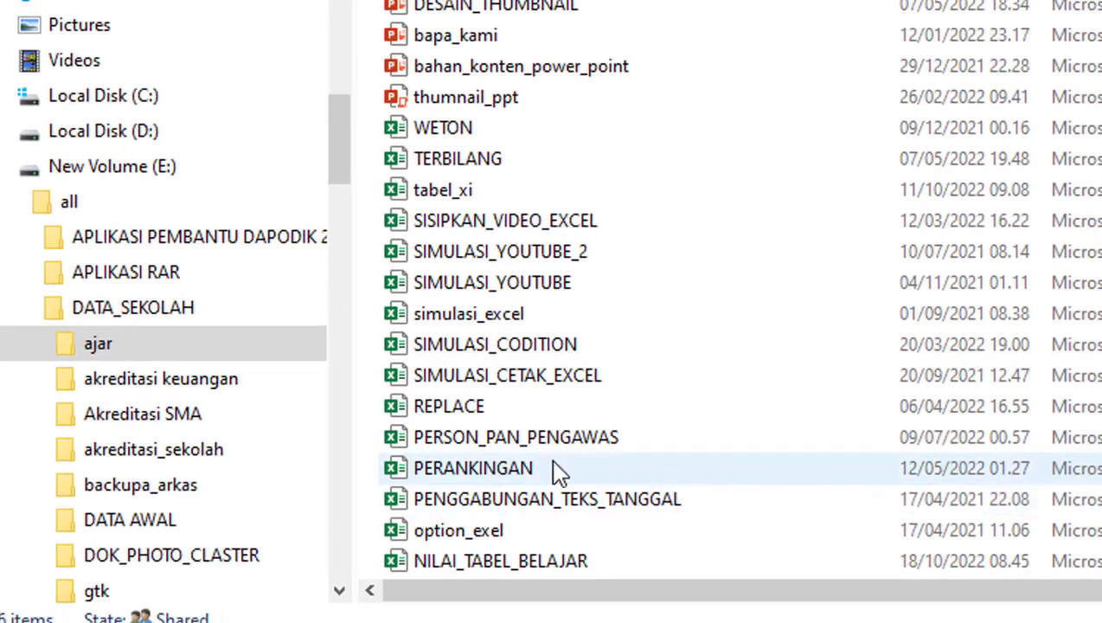
left_click(459, 252)
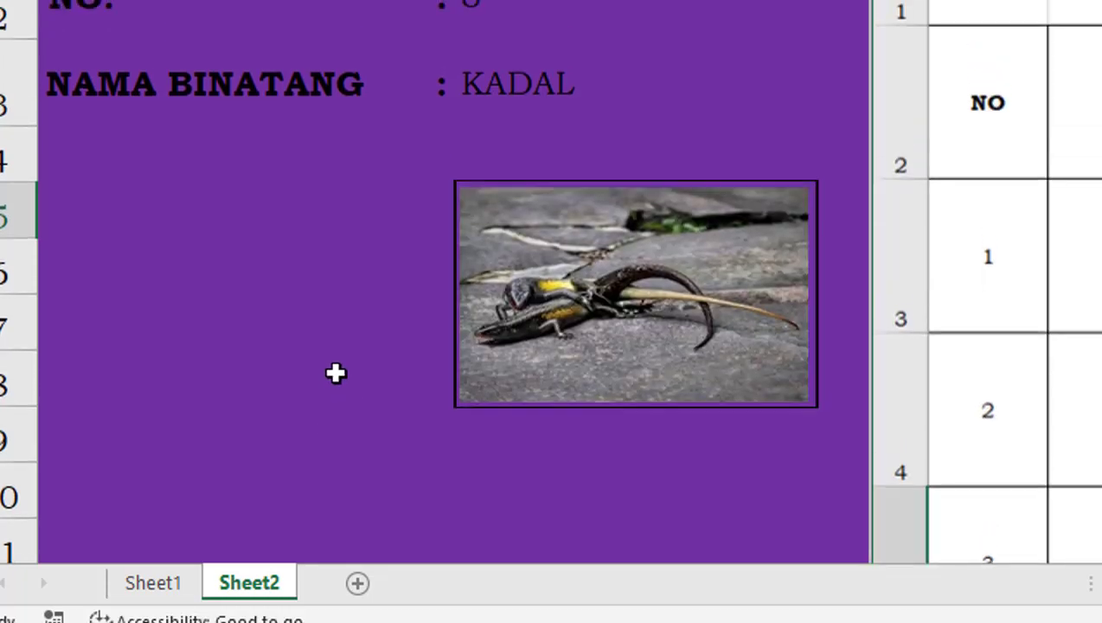
Step: Dismiss the Excel error message and switch to the Sheet1 animal table
left_click(334, 372)
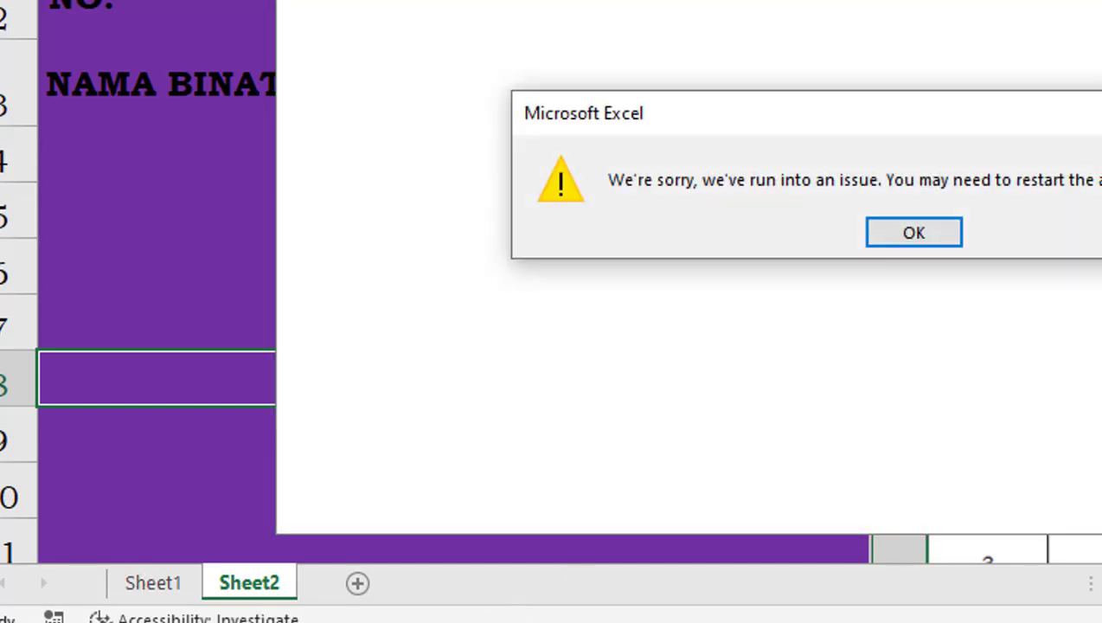
key("Return")
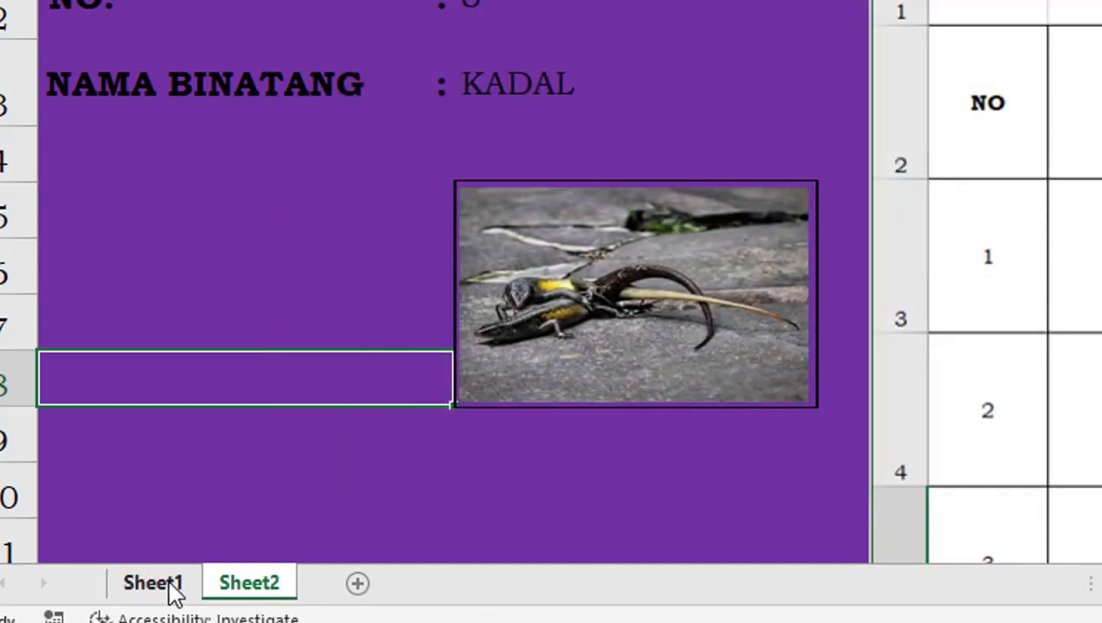
left_click(169, 591)
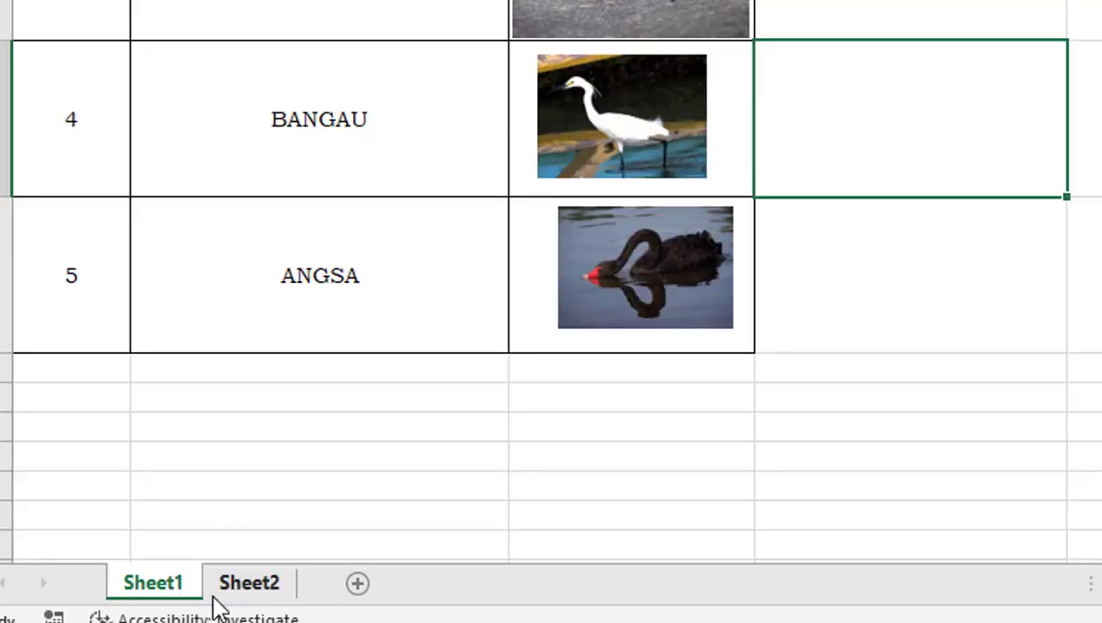
Step: Rename the Sheet1 tab to 'nama_binatang', then switch to Sheet2
right_click(148, 595)
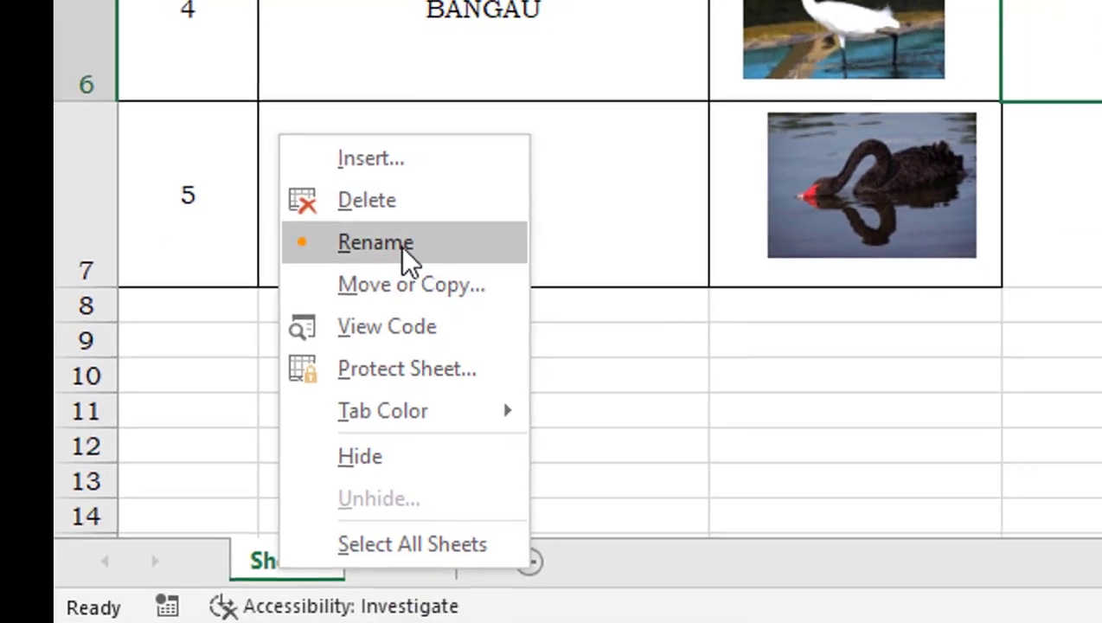
left_click(402, 294)
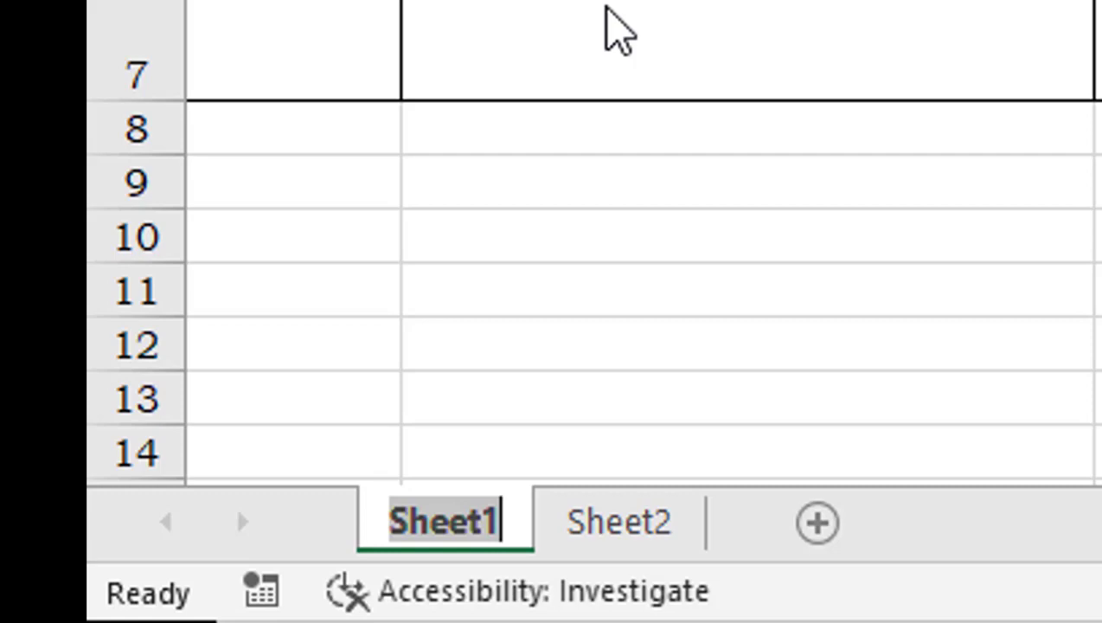
type("nama")
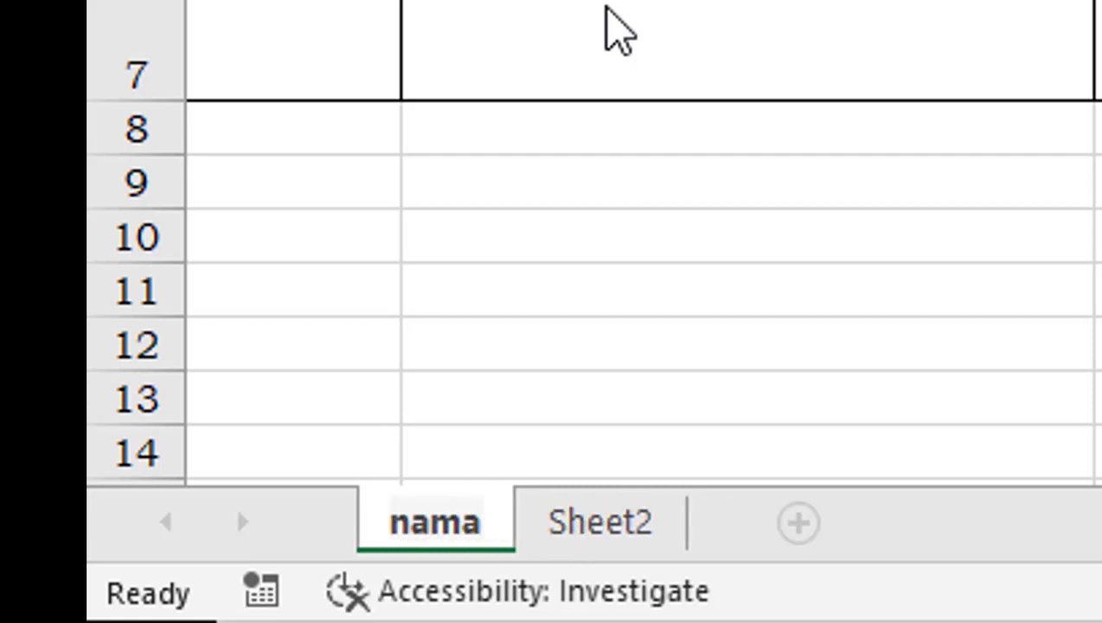
type("_bina")
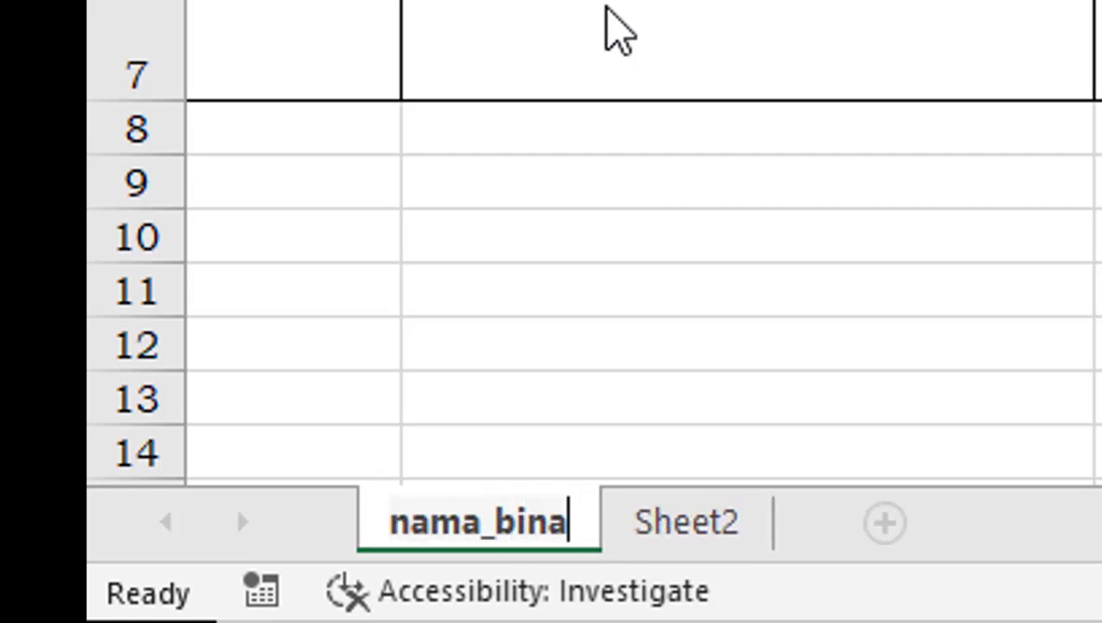
type("tang")
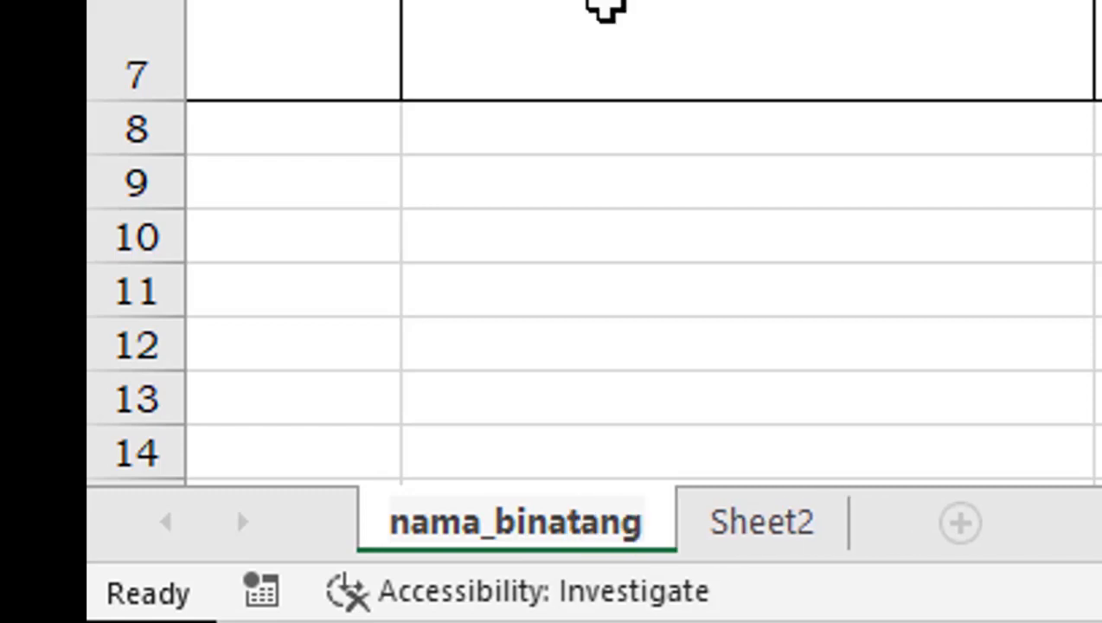
key("Return")
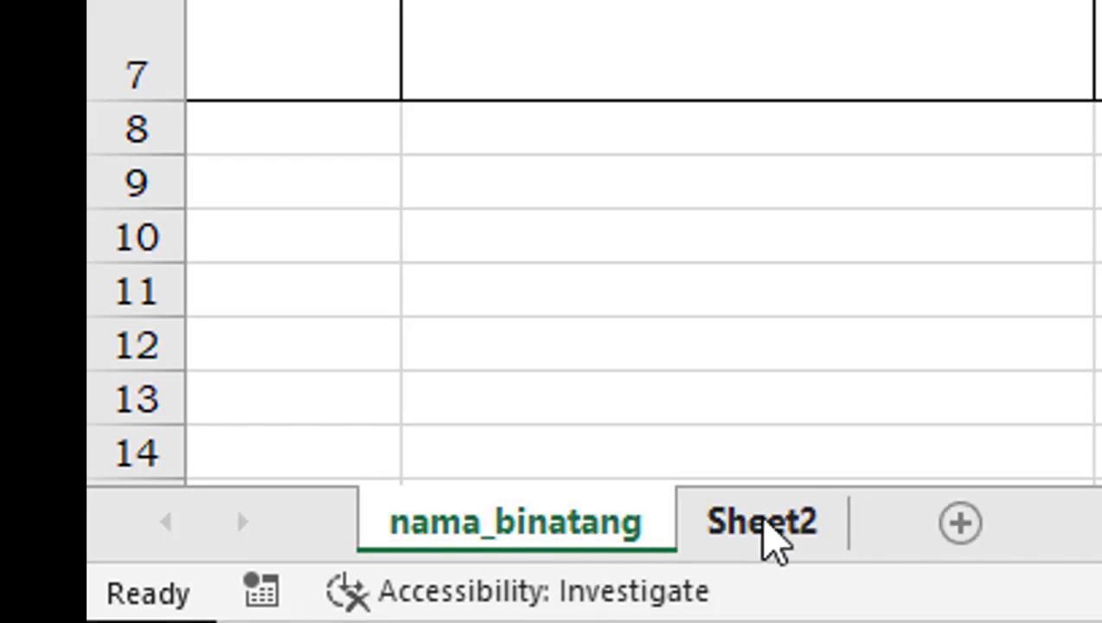
left_click(772, 541)
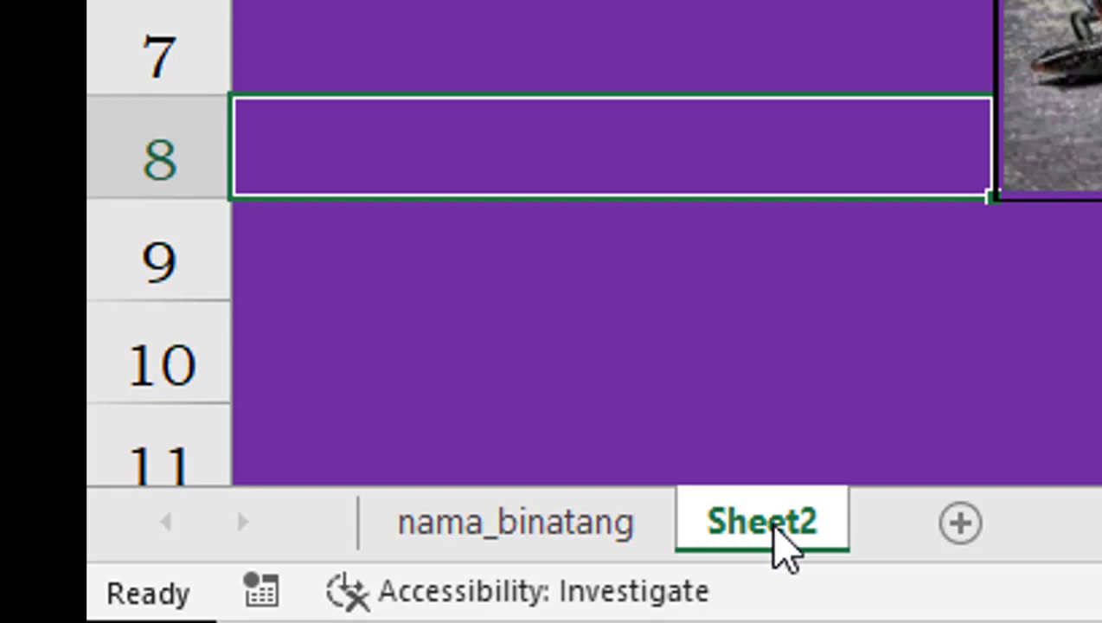
Step: Rename Sheet2 to 'daftar_fauna' and return to the nama_binatang sheet
right_click(782, 546)
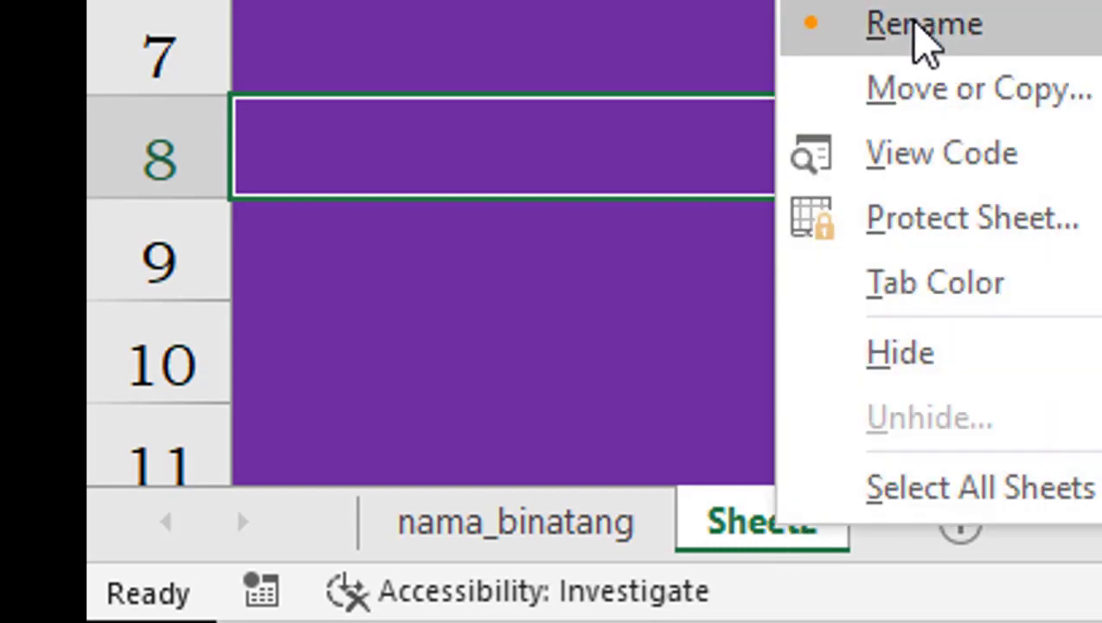
left_click(919, 31)
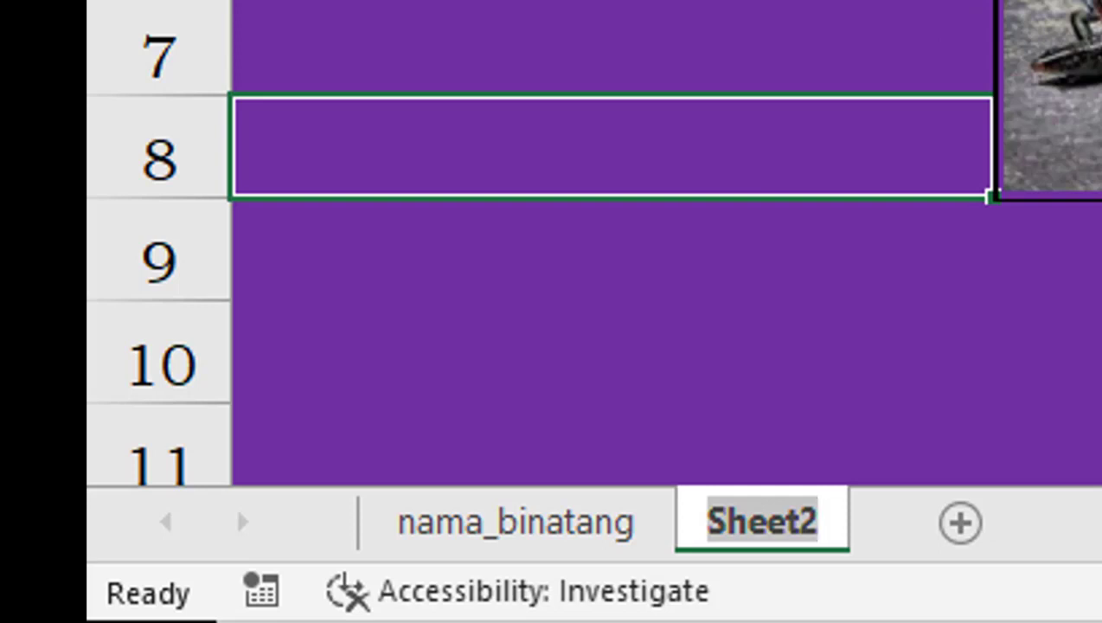
type("da")
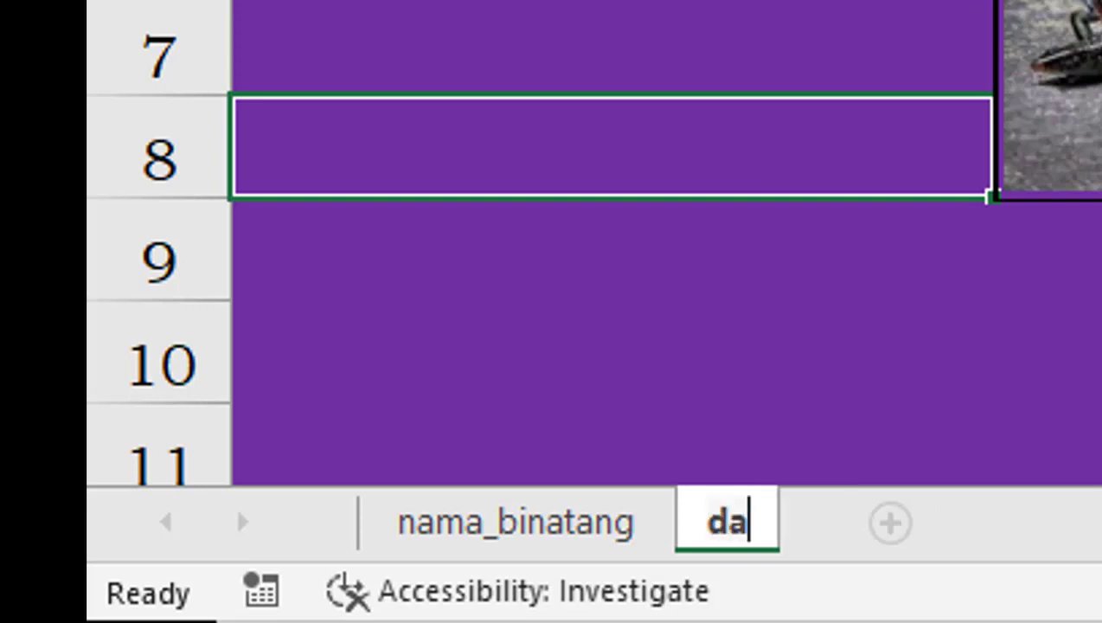
type("ftar")
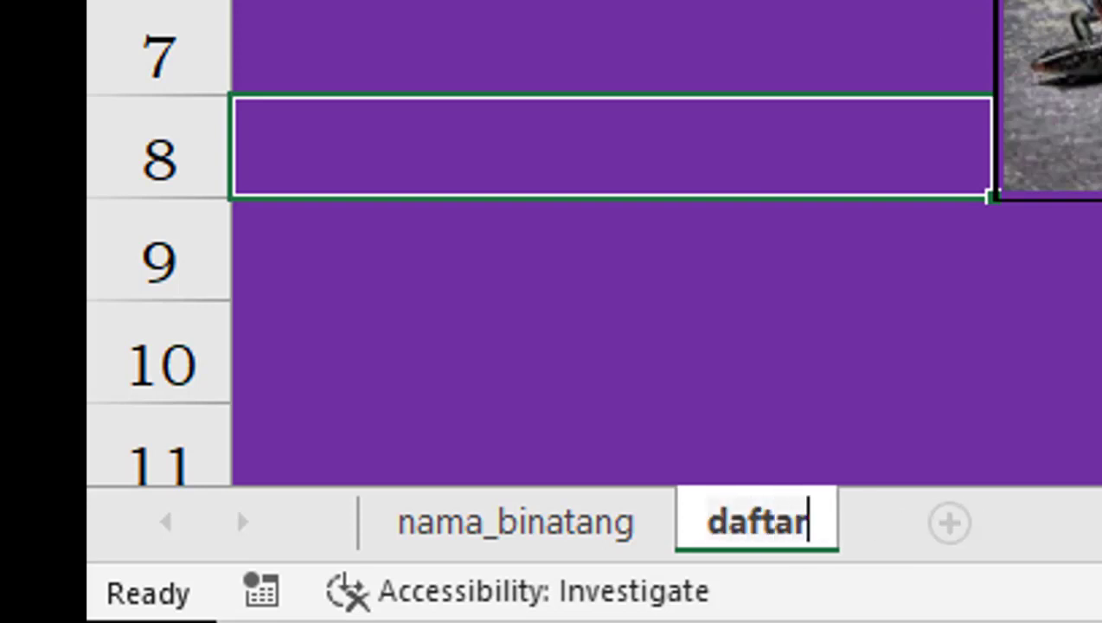
type("_")
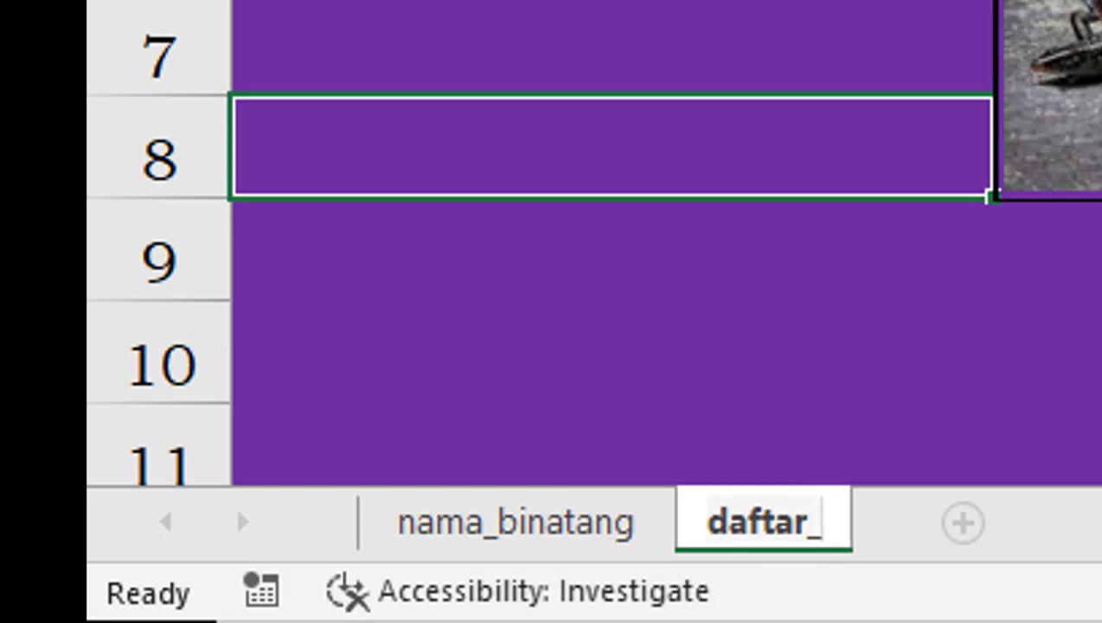
type("fa")
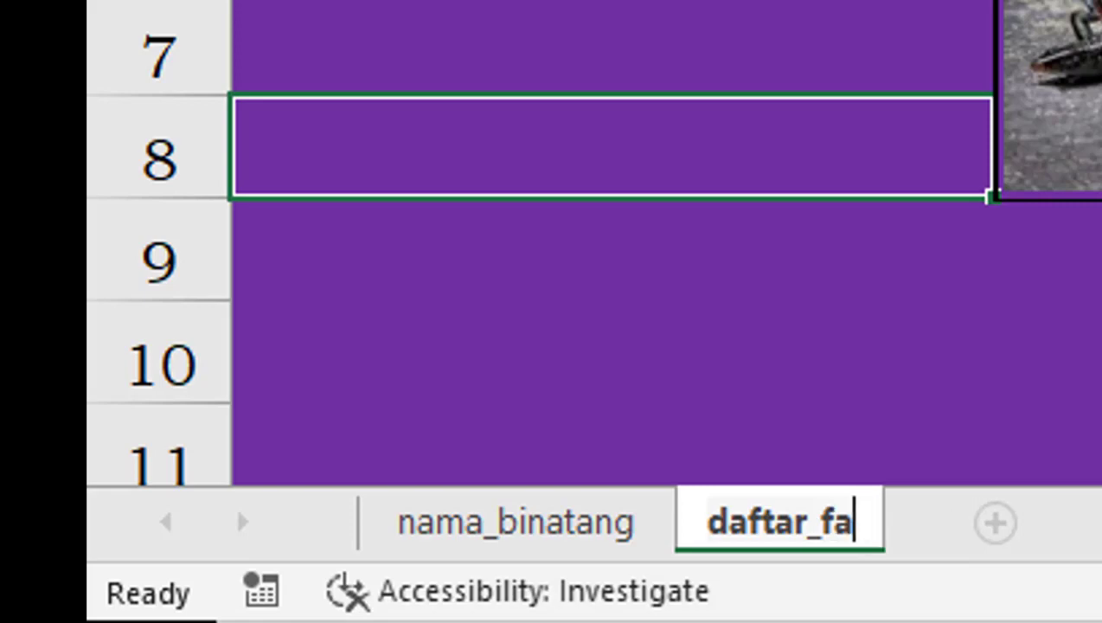
type("una")
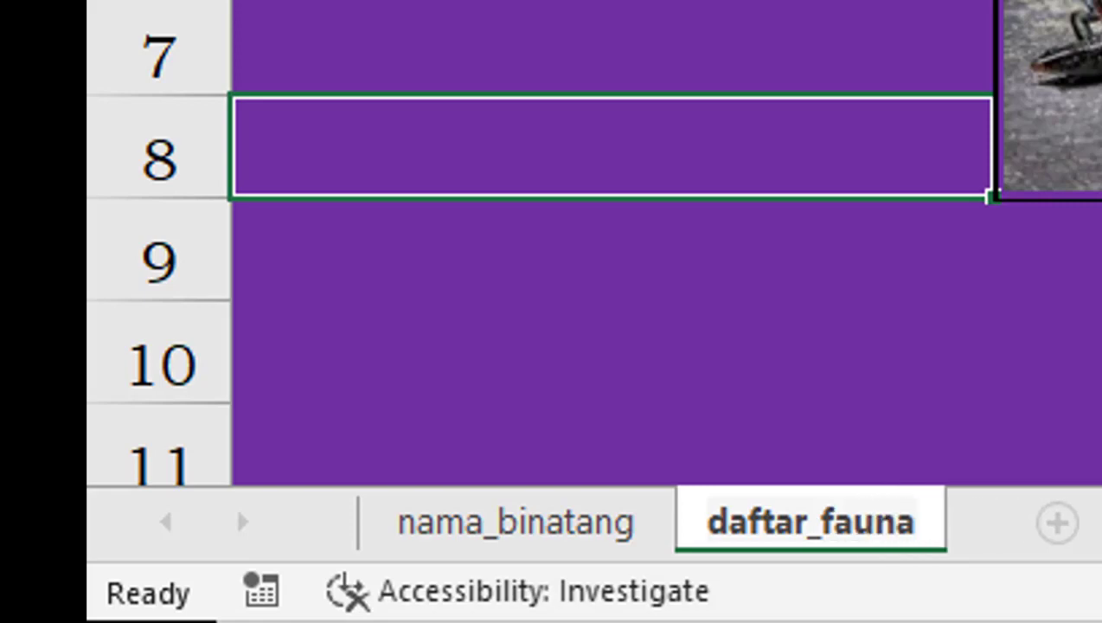
key("Return")
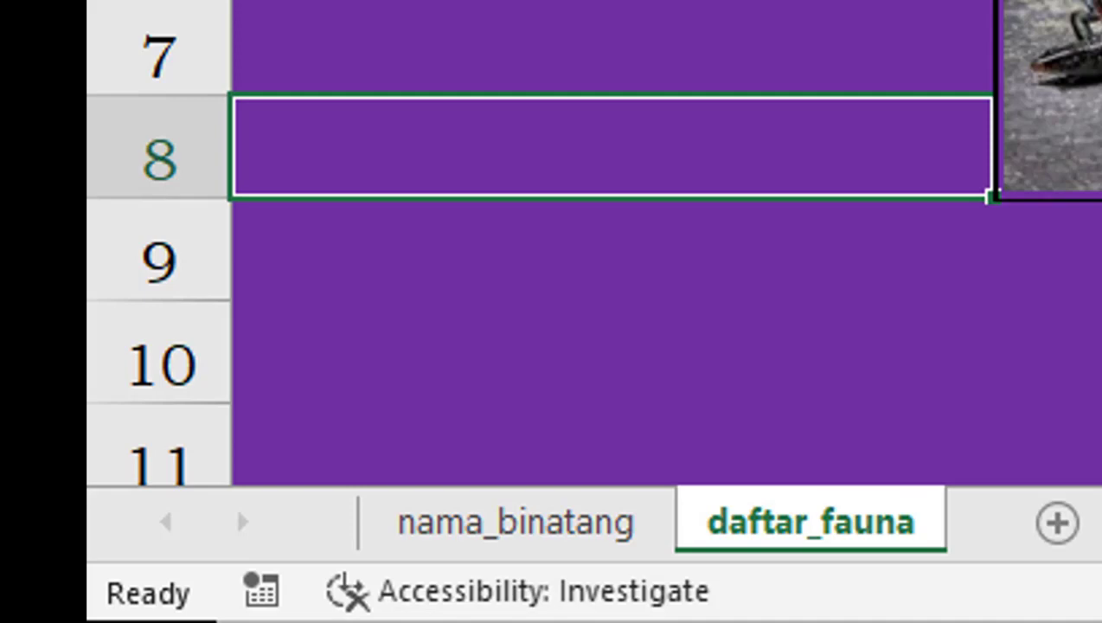
left_click(1046, 350)
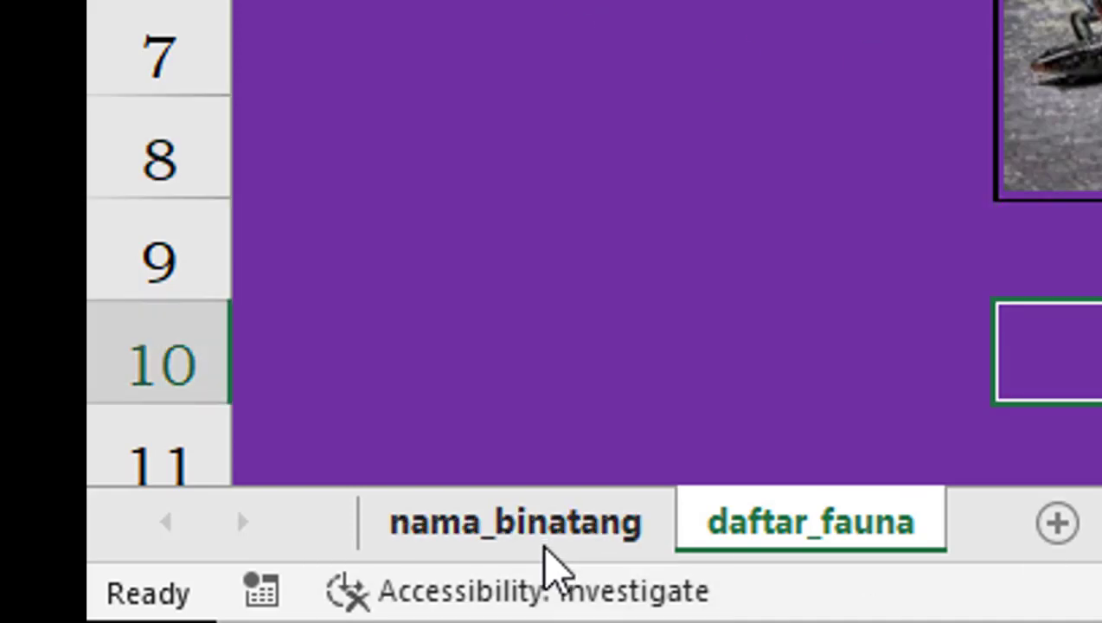
left_click(544, 521)
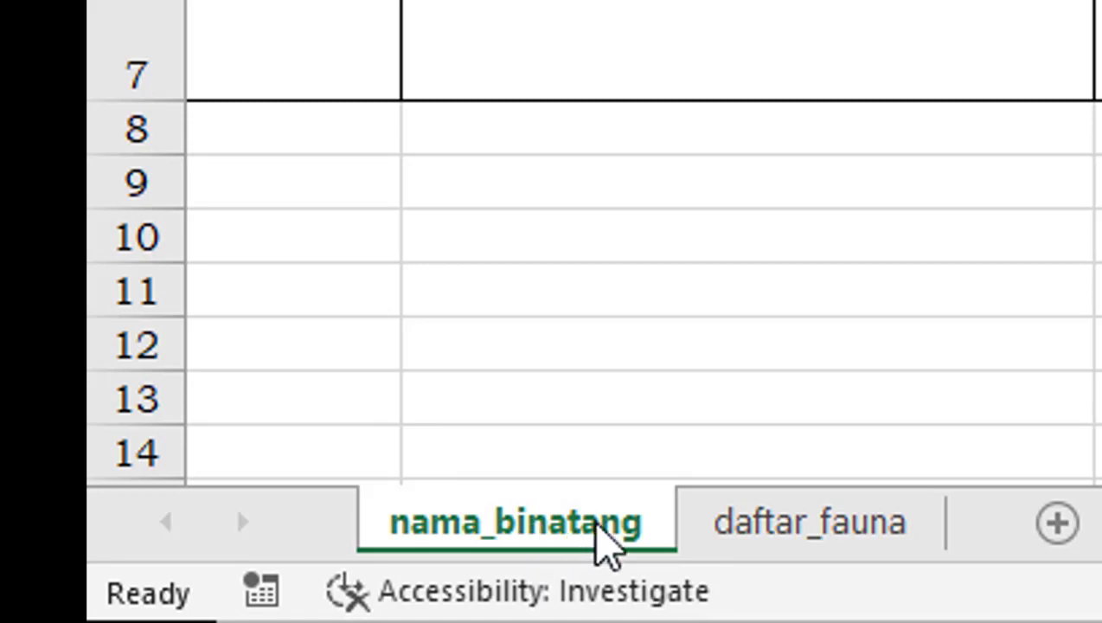
Step: Copy the nama_binatang sheet to the end of the workbook with Move or Copy
right_click(605, 543)
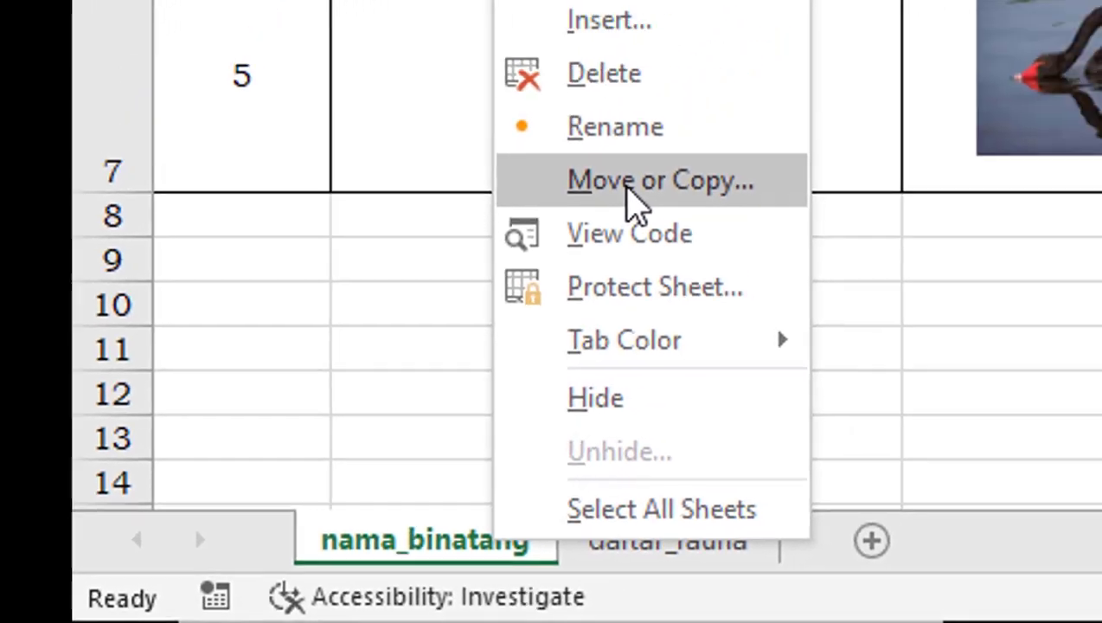
left_click(628, 186)
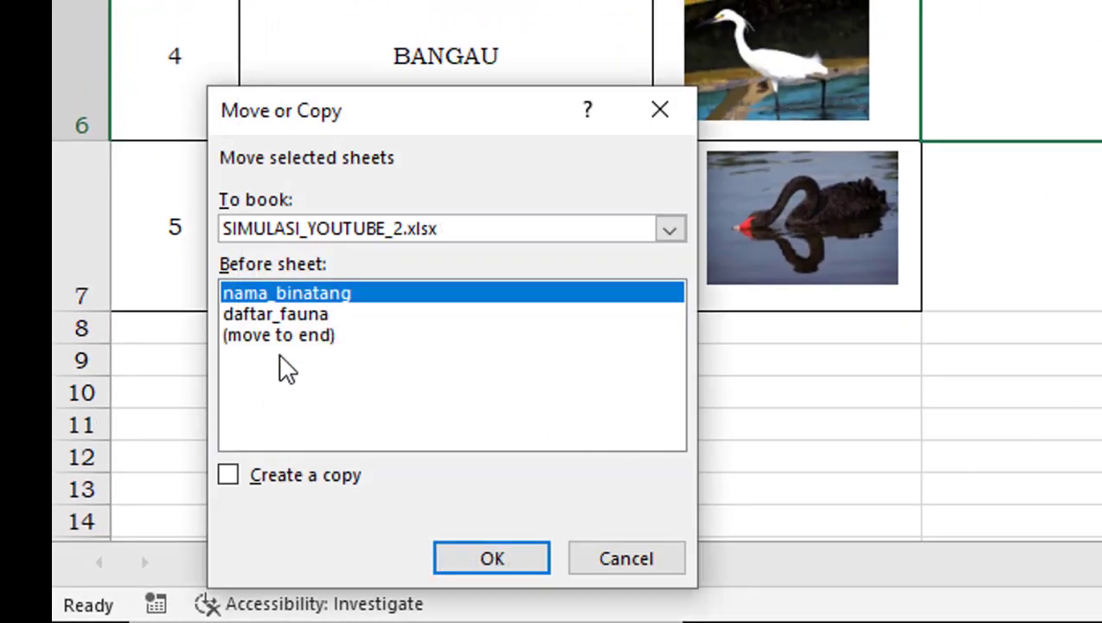
left_click(279, 335)
left_click(230, 474)
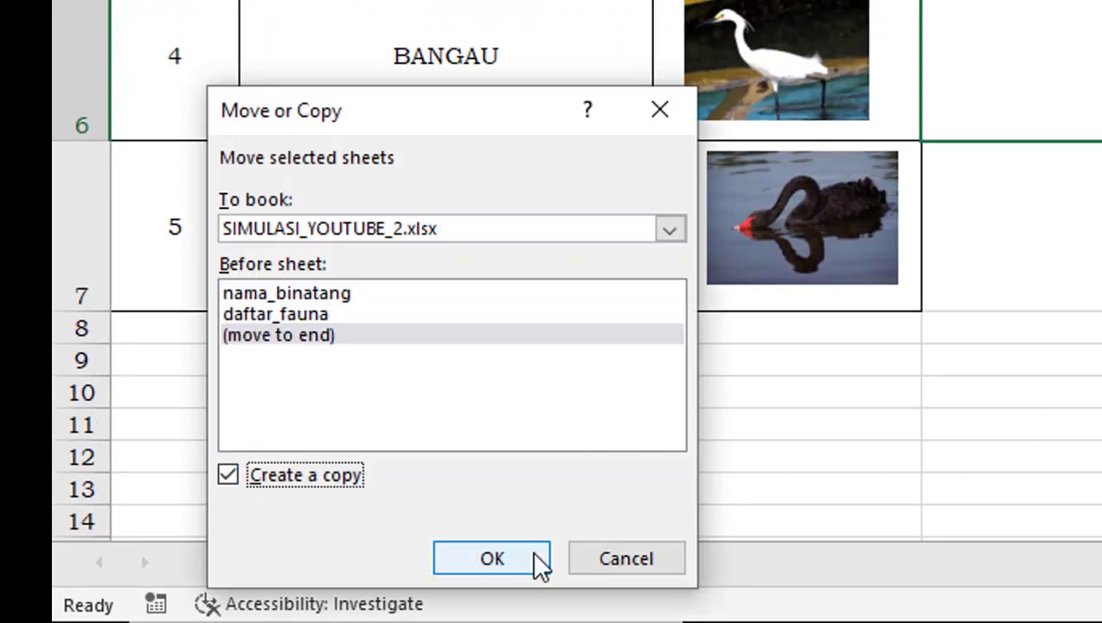
left_click(511, 571)
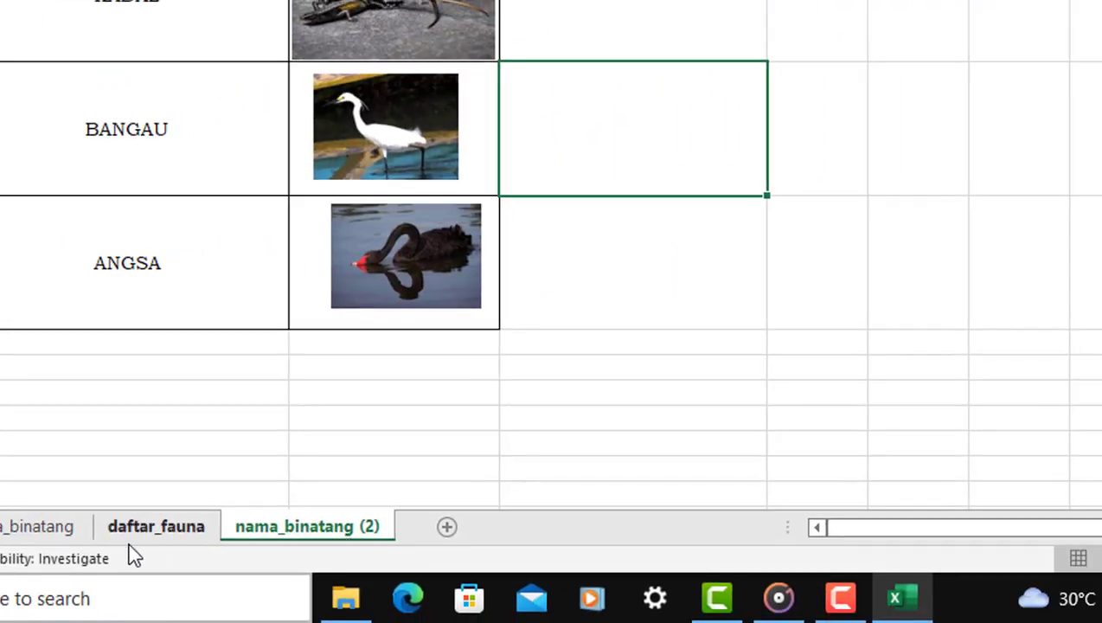
Step: Compare the new nama_binatang (2) sheet with the original nama_binatang
left_click(35, 527, "ctrl")
left_click(327, 534)
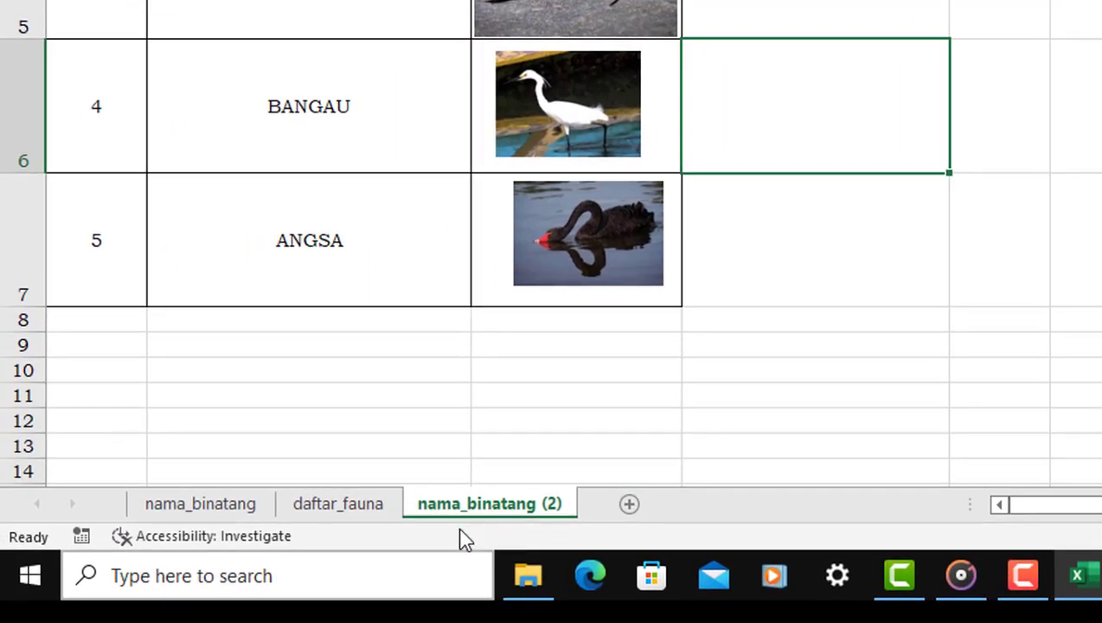
left_click(207, 510)
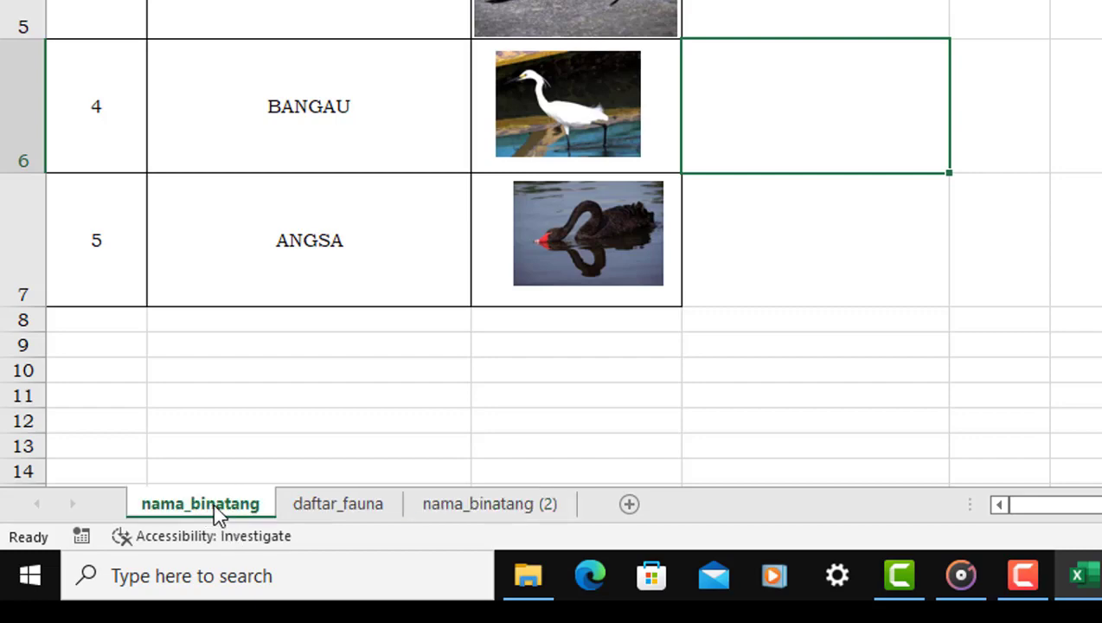
Step: Ctrl-drag nama_binatang after nama_binatang (2) to create nama_binatang (3)
left_click_drag(219, 512, 540, 511)
left_click_drag(540, 510, 595, 513)
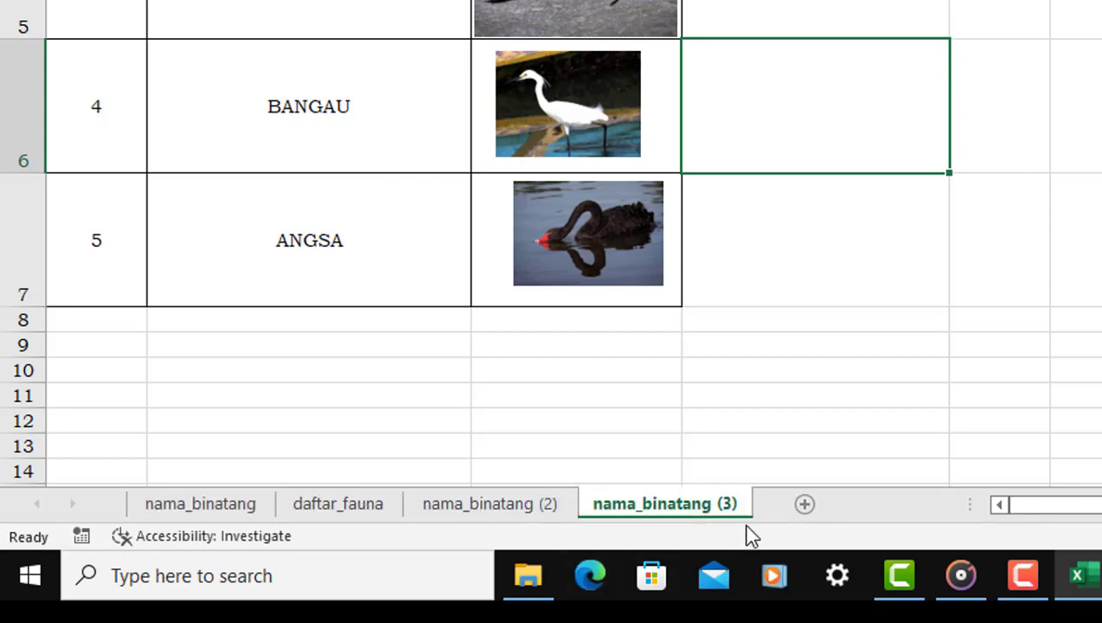
left_click(477, 503)
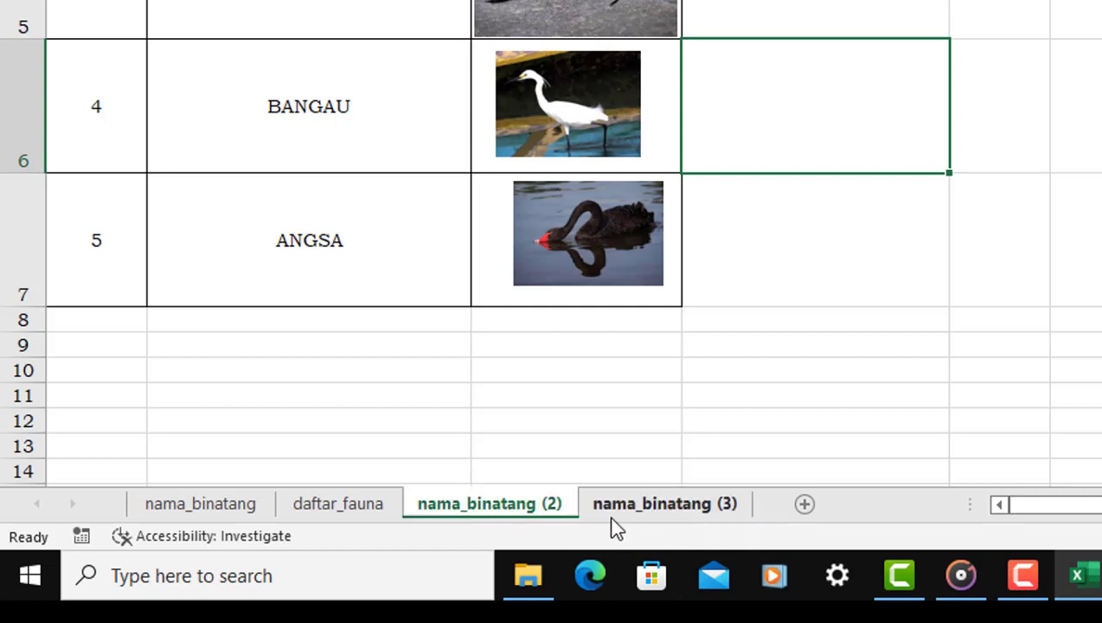
left_click(638, 517)
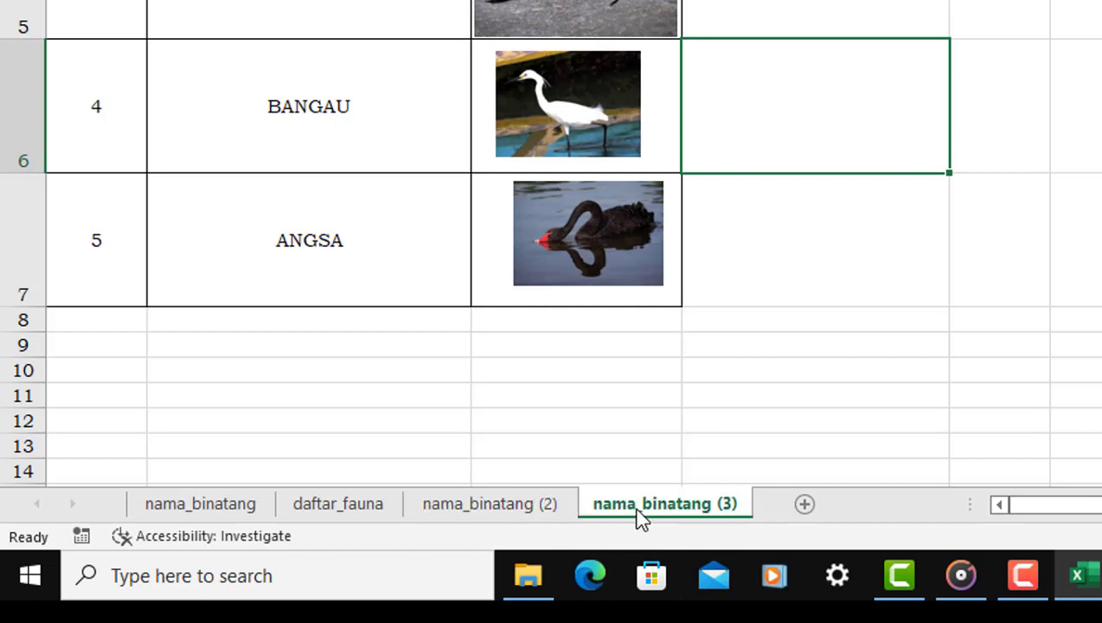
Step: Switch between nama_binatang and daftar_fauna, selecting empty cells B12 and C12 on daftar_fauna
left_click(197, 510)
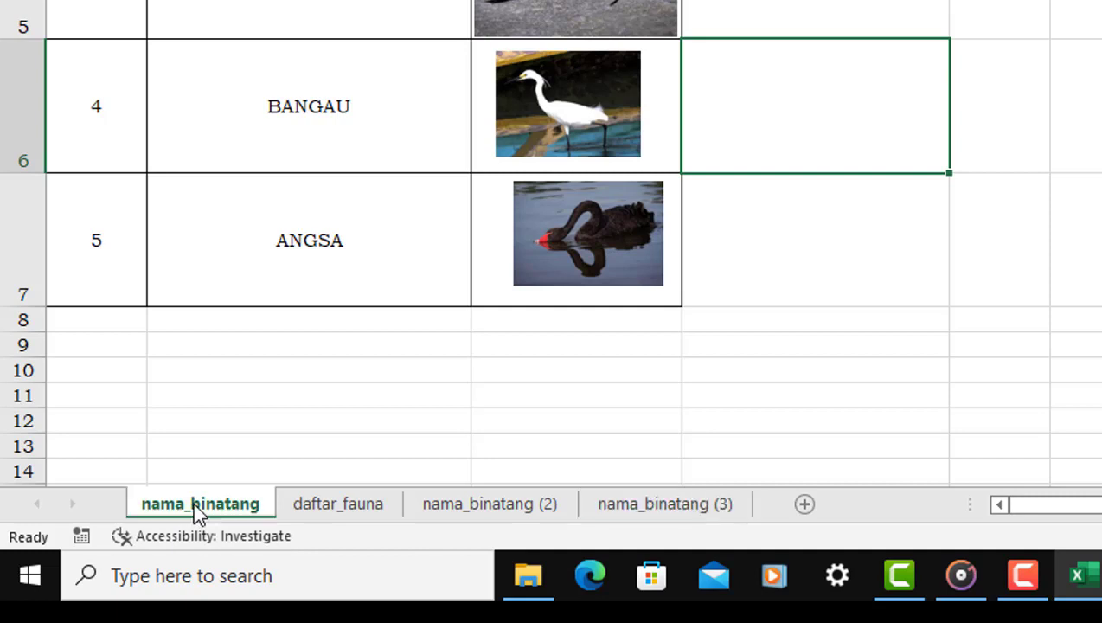
left_click(345, 506)
left_click(327, 512)
left_click(232, 514)
left_click(324, 506)
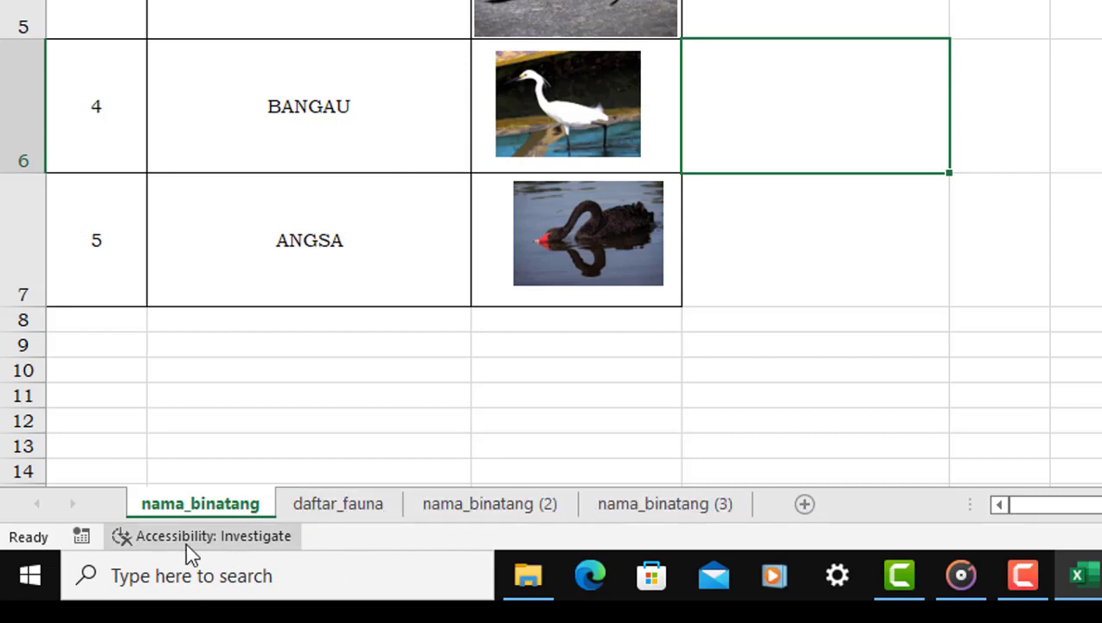
left_click(295, 419)
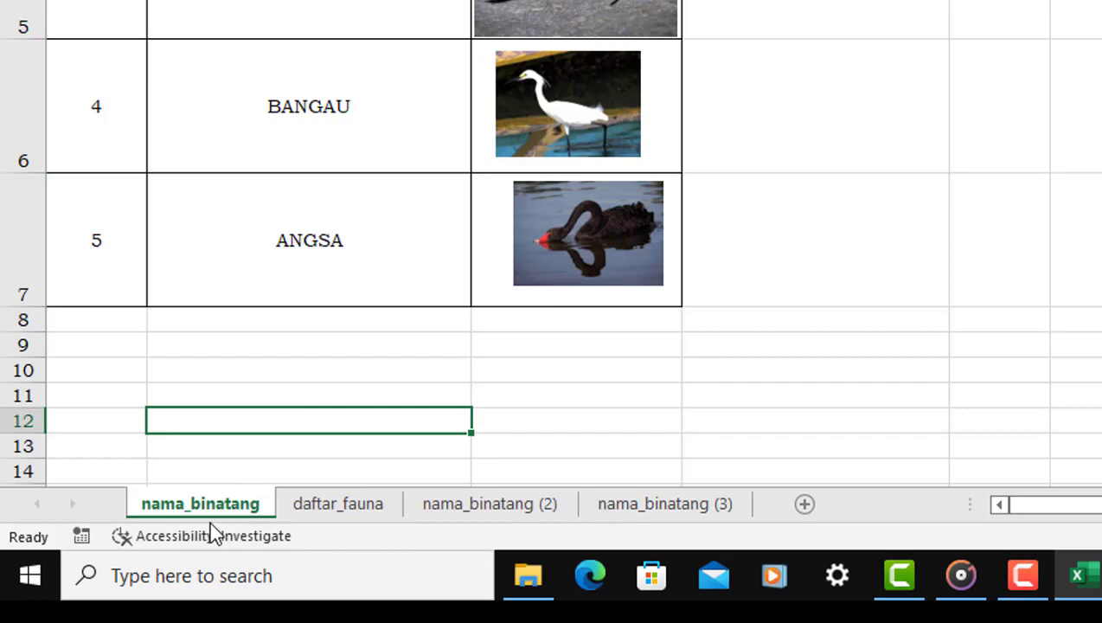
left_click(598, 416)
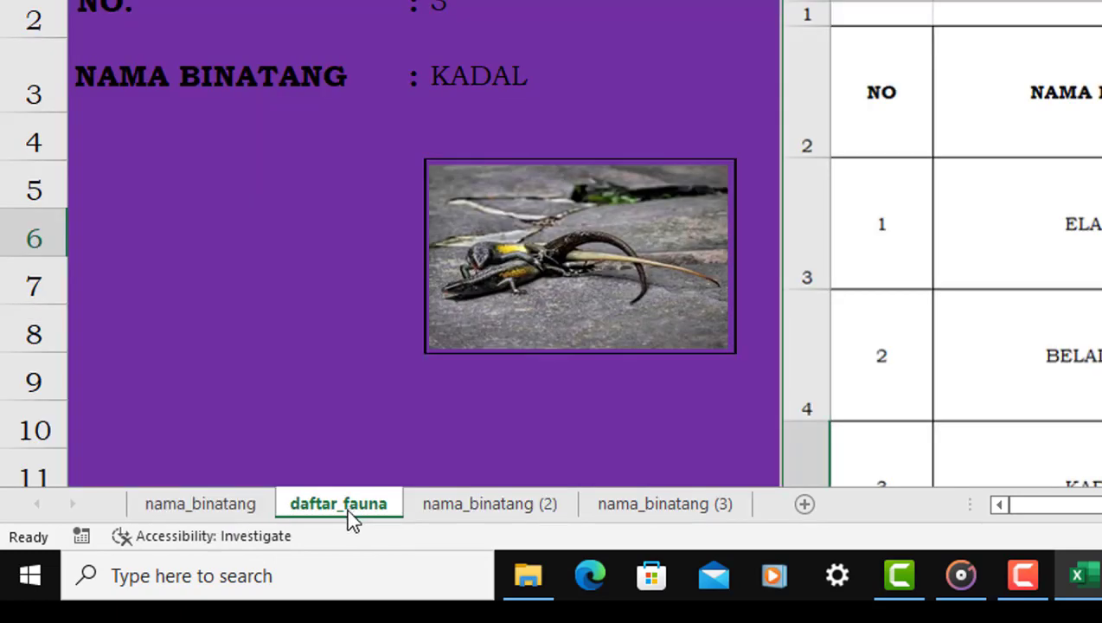
Step: Drag the daftar_fauna tab to the end of the sheet order and check the sheets
left_click(228, 510, "ctrl")
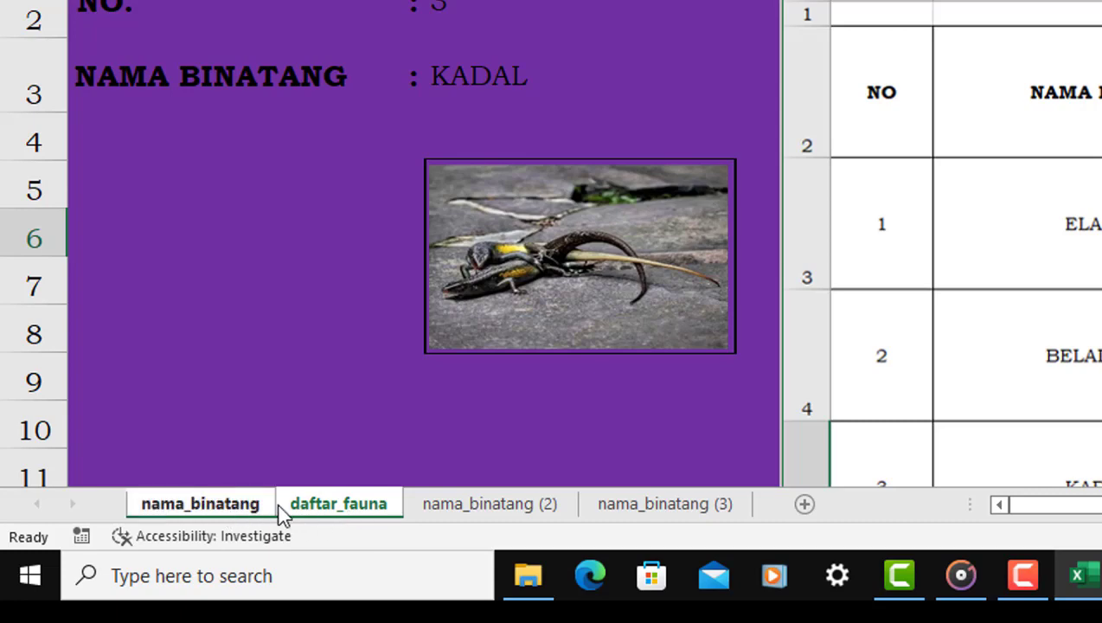
left_click(350, 506)
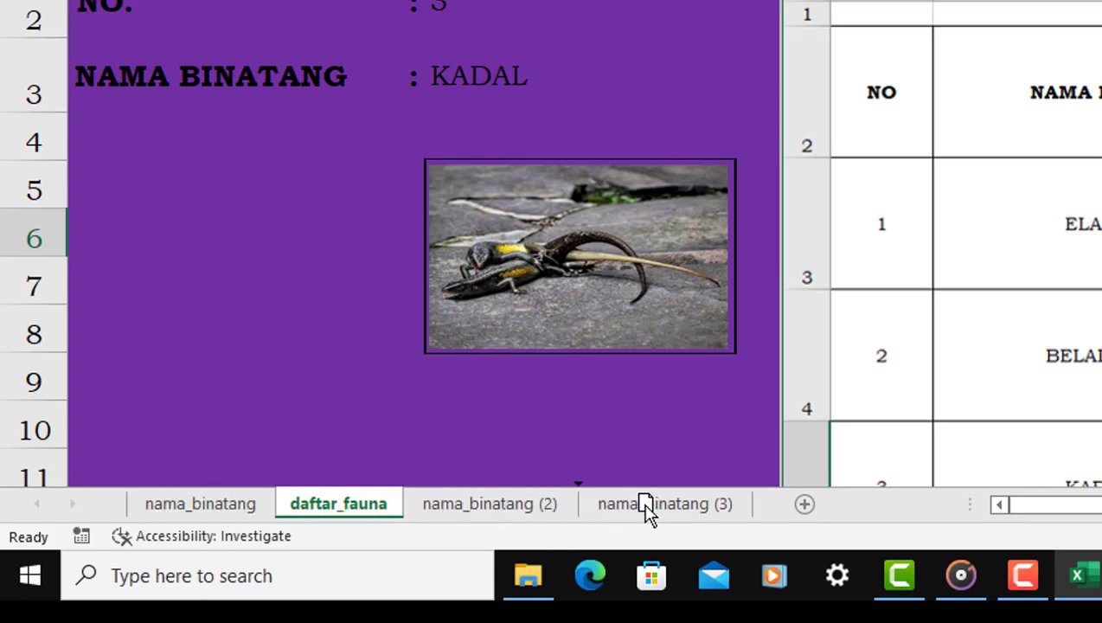
left_click_drag(643, 506, 756, 512)
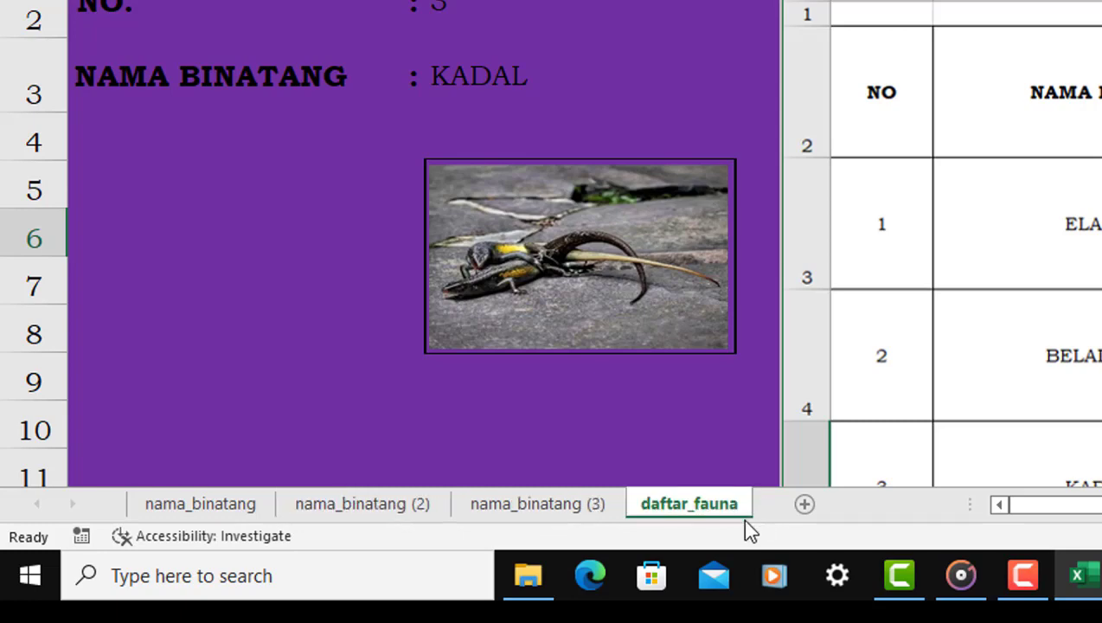
left_click(558, 508)
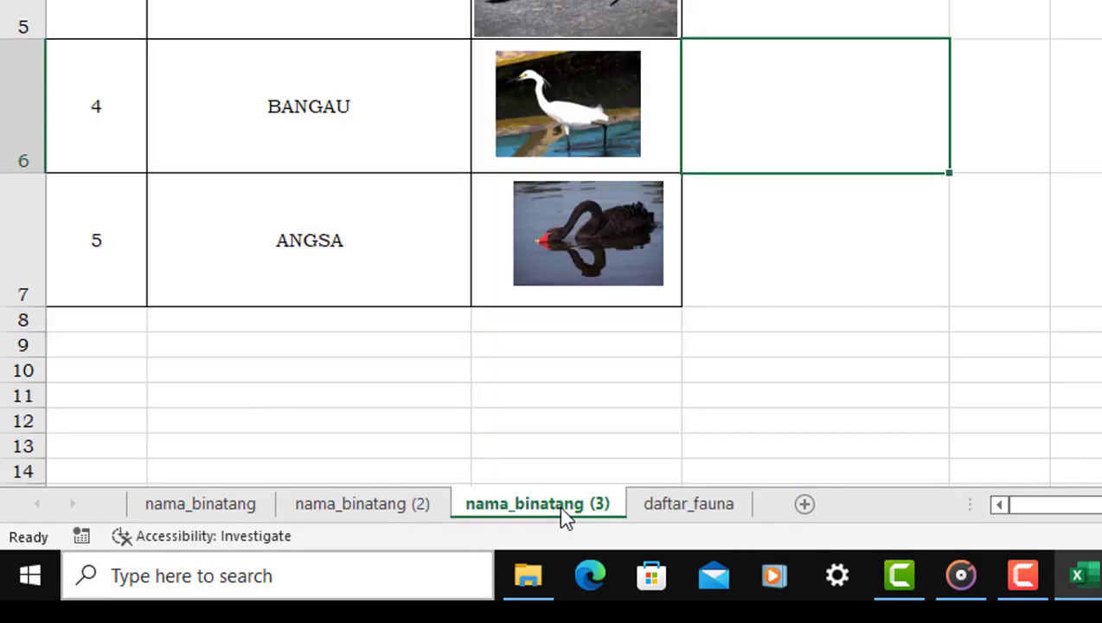
left_click(683, 511)
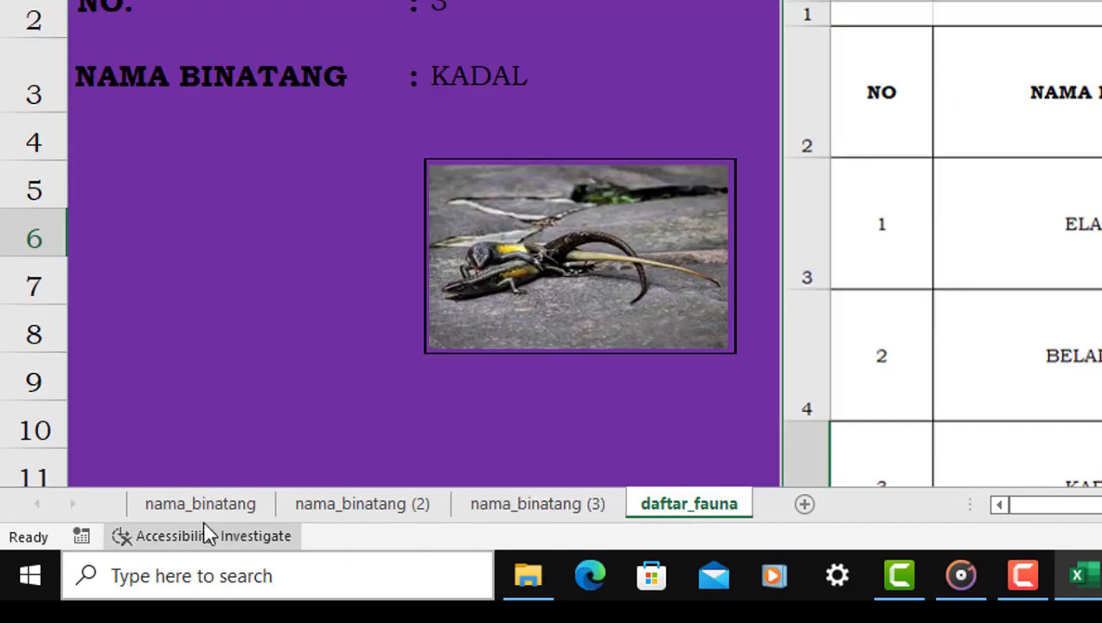
left_click(184, 510)
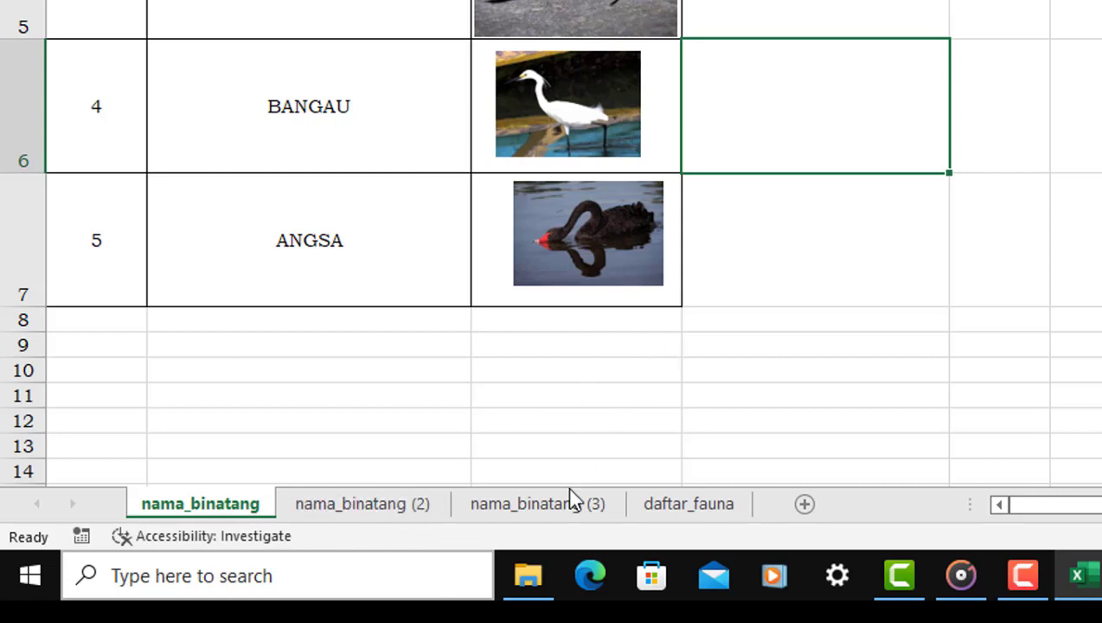
Step: Drag daftar_fauna back to sit right after nama_binatang, then show nama_binatang
left_click(400, 510)
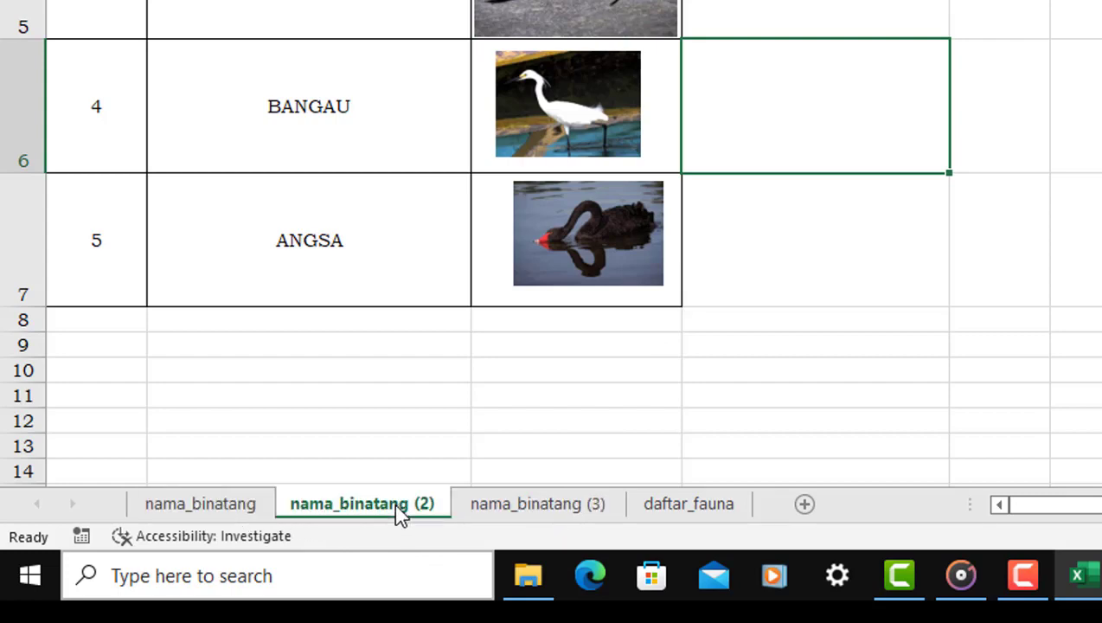
left_click(246, 512)
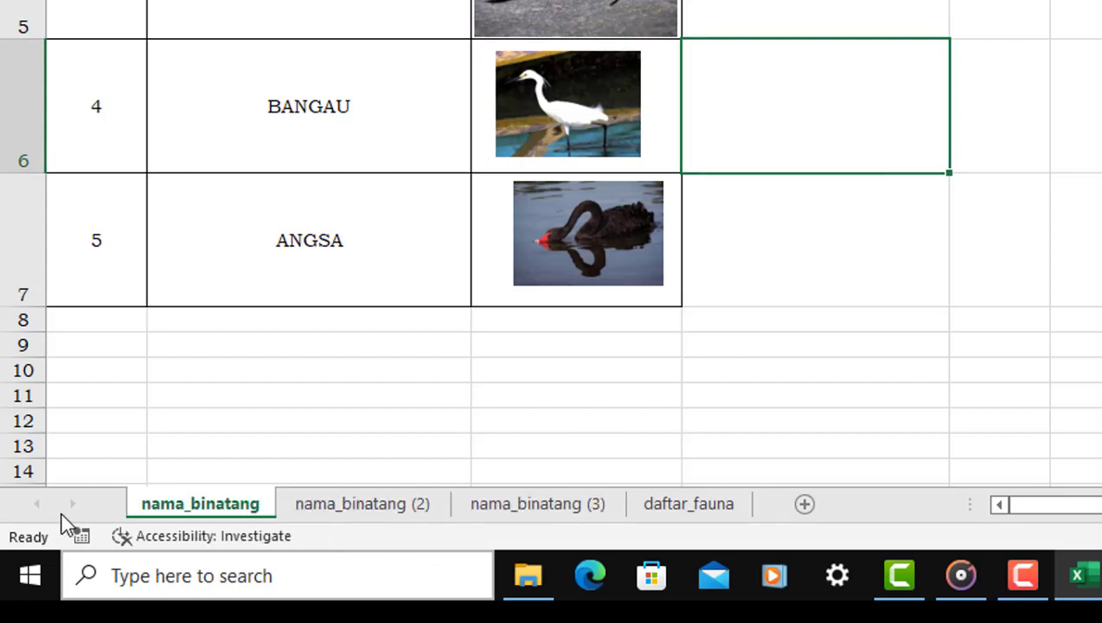
left_click_drag(679, 517, 329, 506)
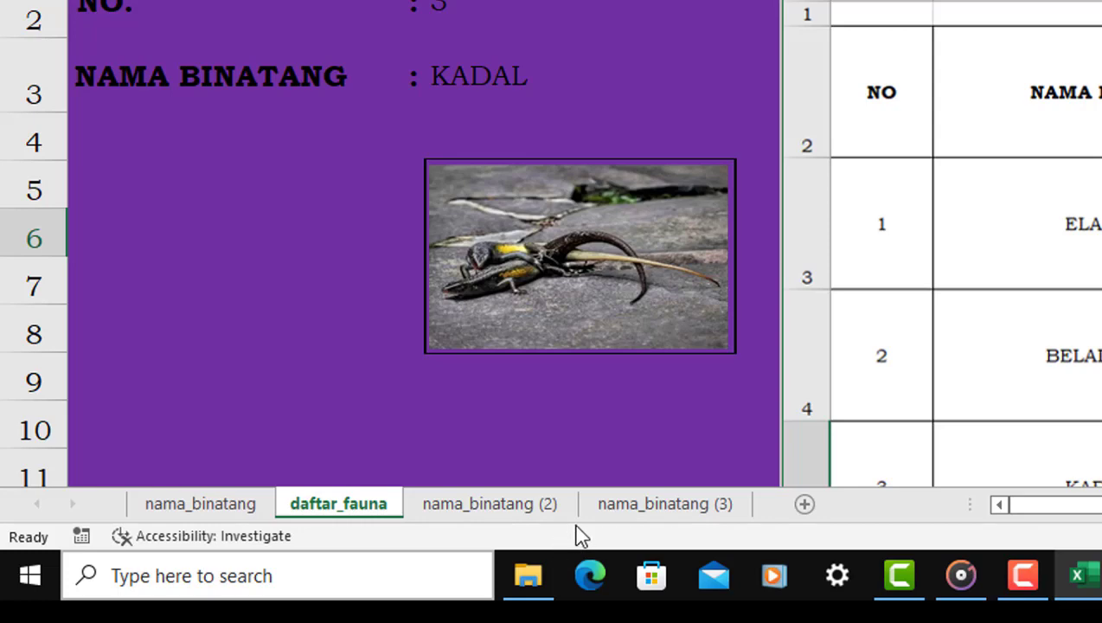
left_click(223, 510)
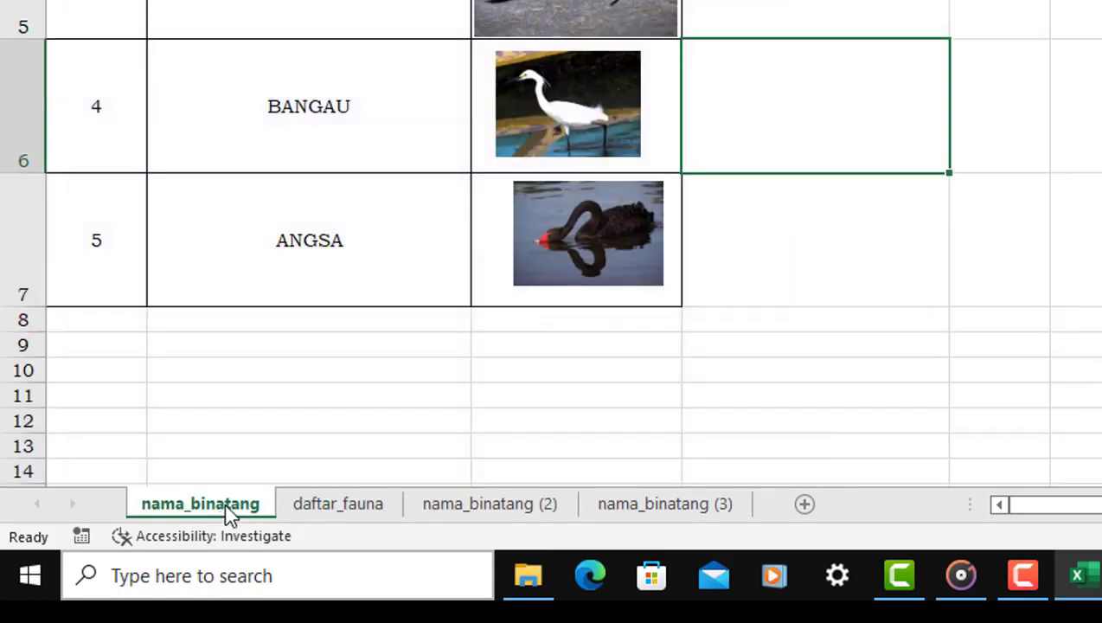
Step: Copy the nama_binatang sheet into a new book with Create a copy ticked
right_click(233, 510)
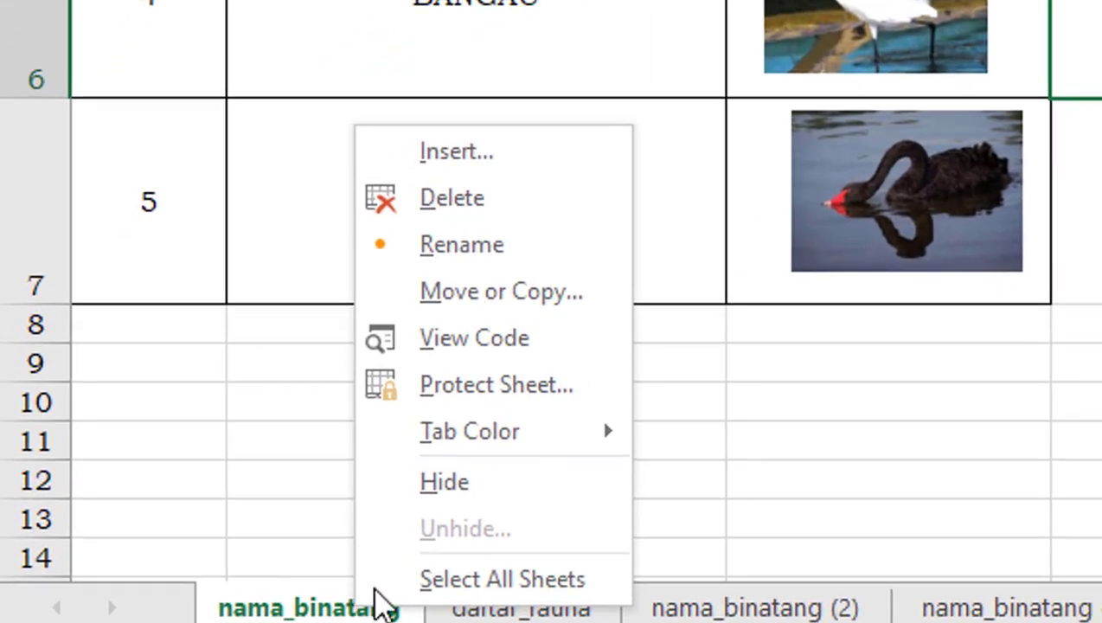
left_click(525, 296)
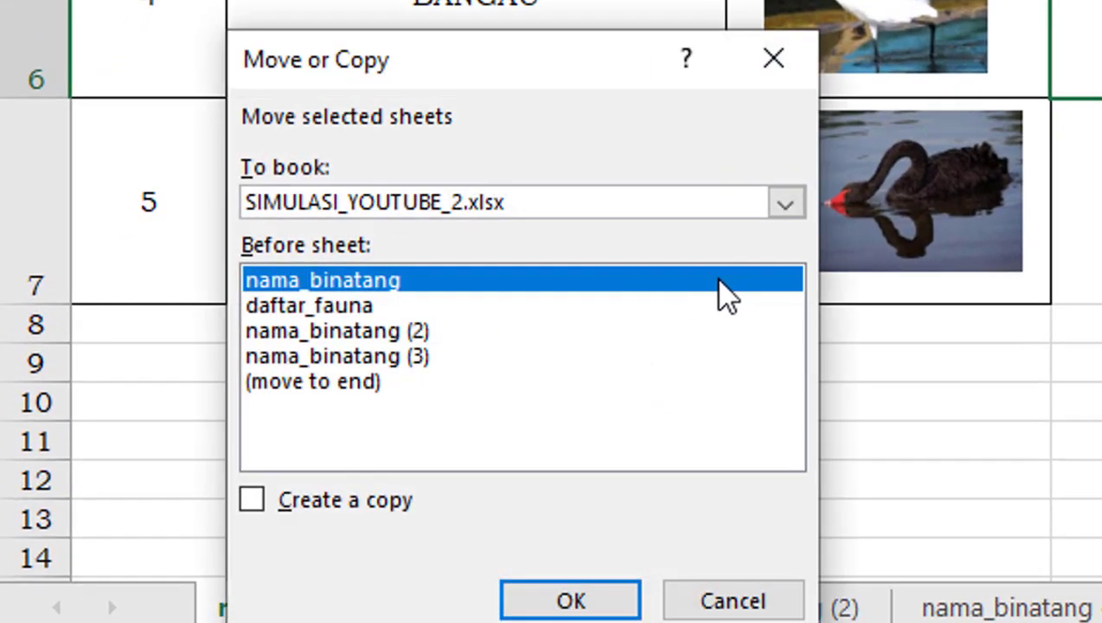
left_click(782, 204)
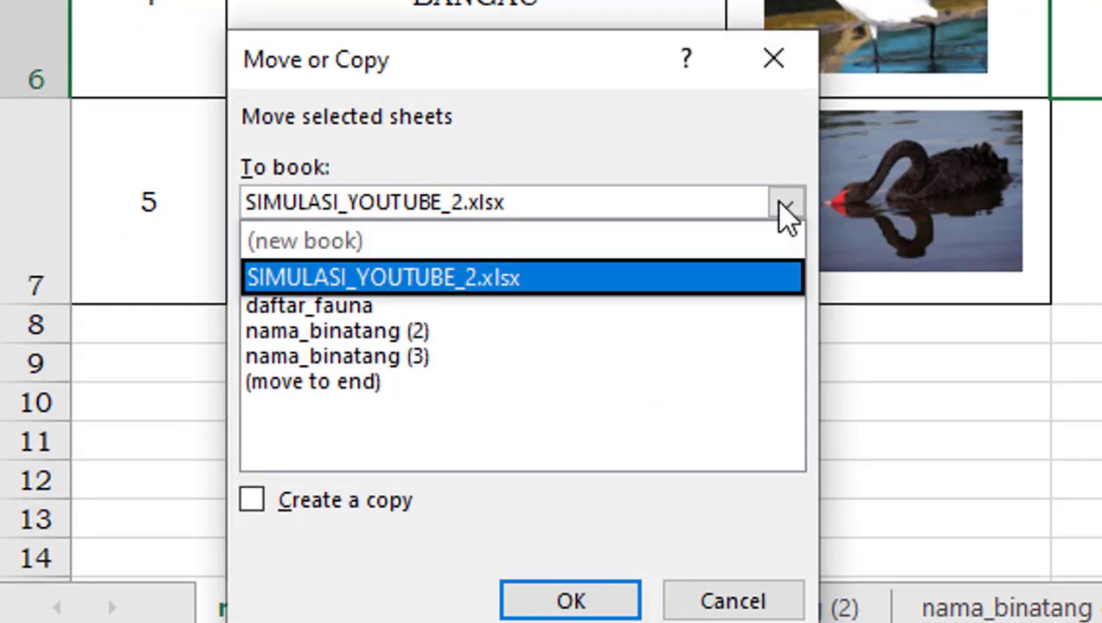
left_click(346, 242)
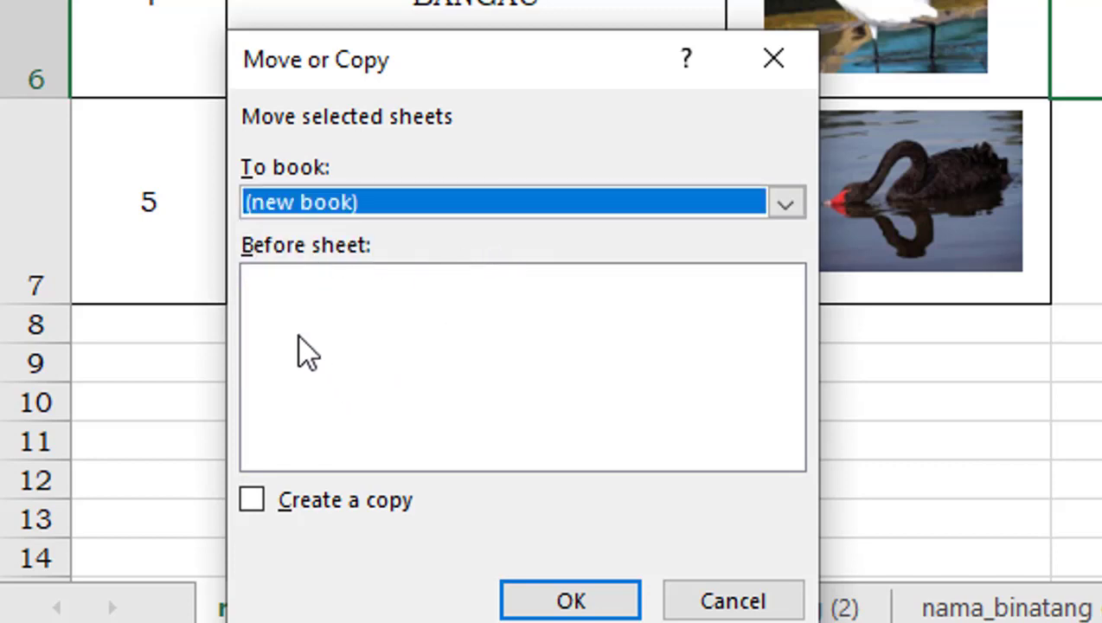
left_click(252, 501)
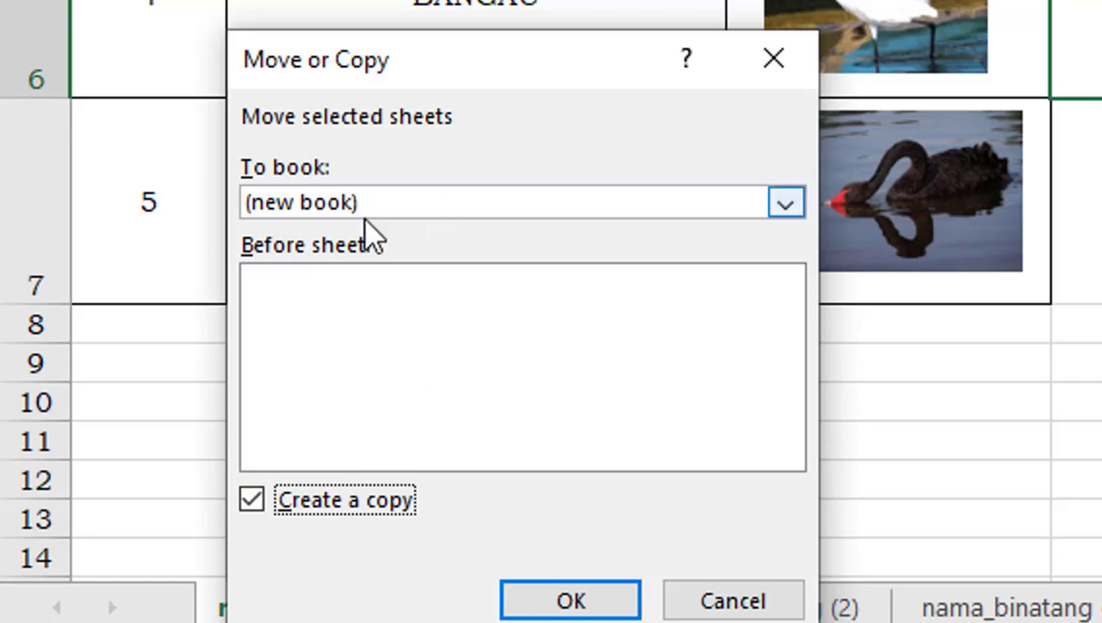
left_click(570, 601)
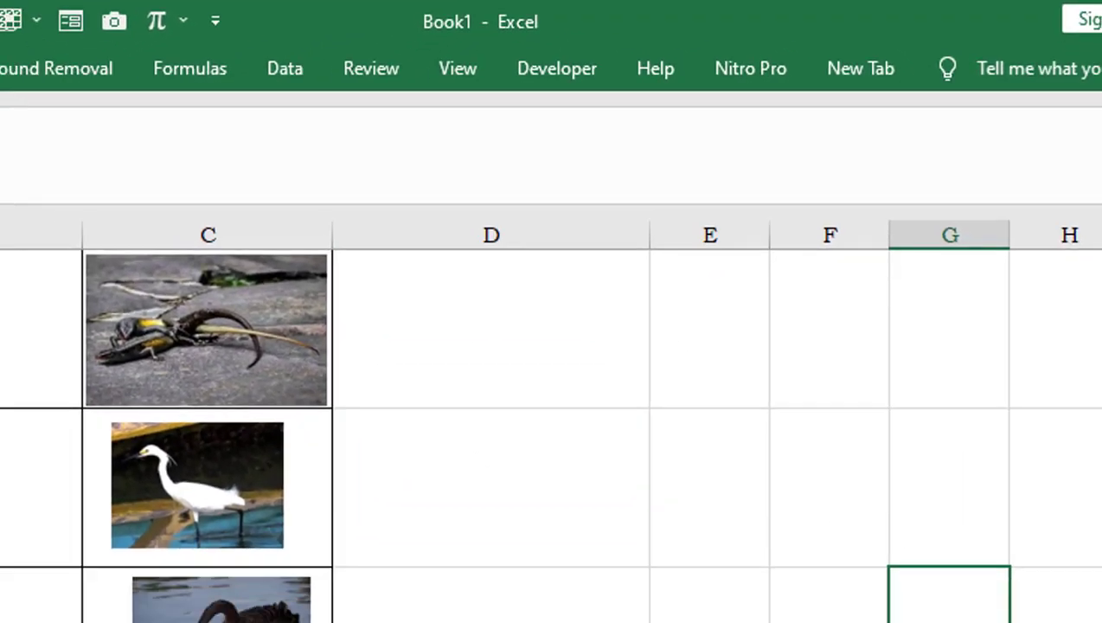
Step: Return to the ajar folder in File Explorer
left_click(700, 414)
left_click(857, 269)
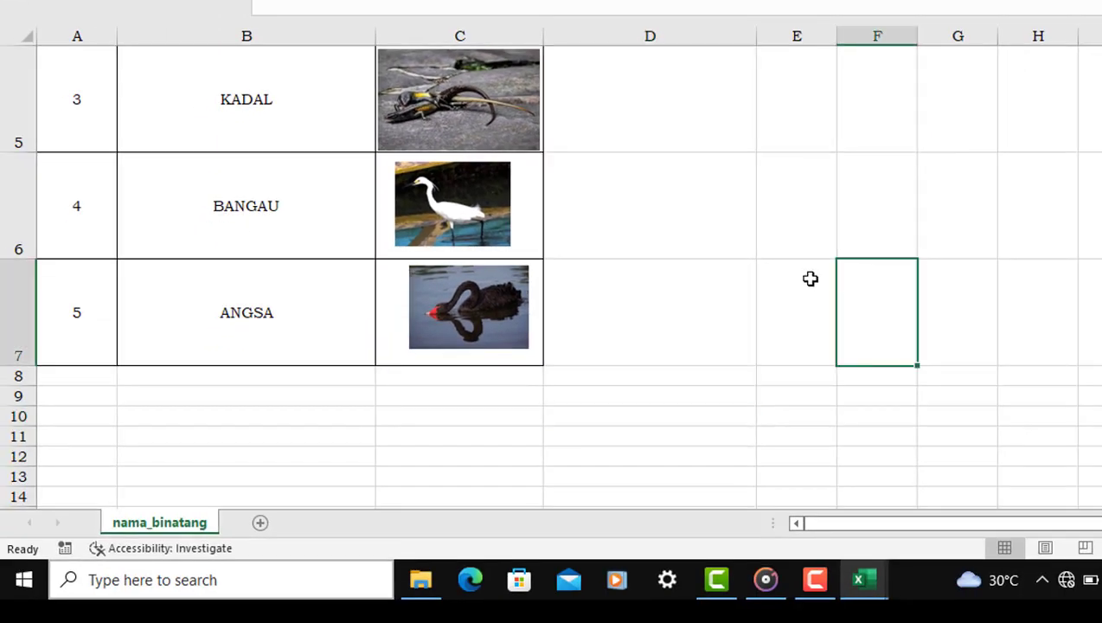
left_click(562, 426)
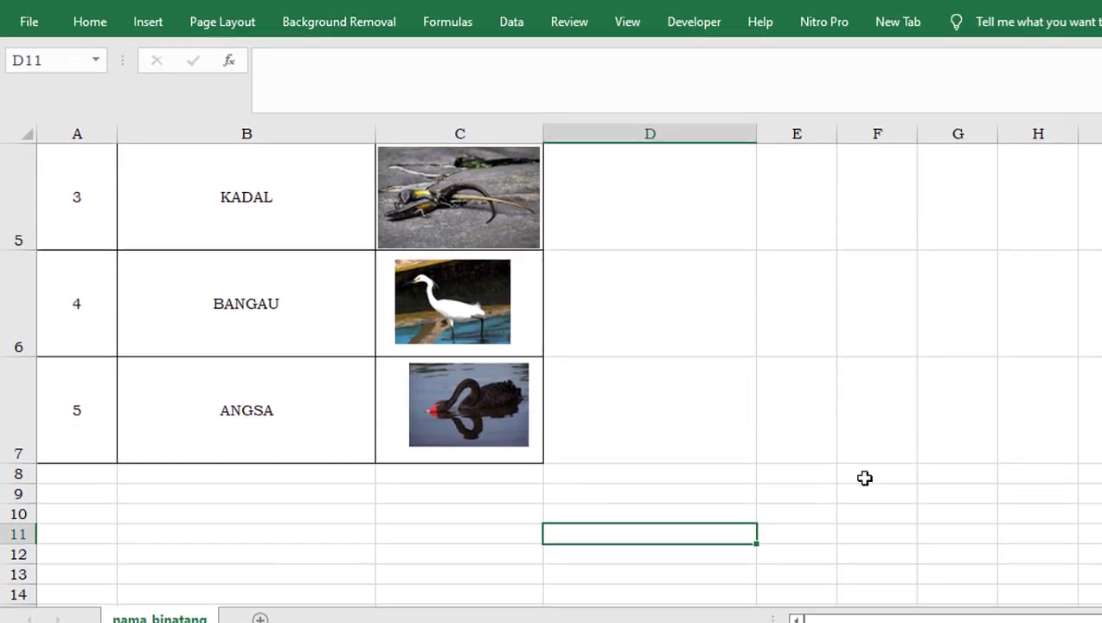
left_click(863, 378)
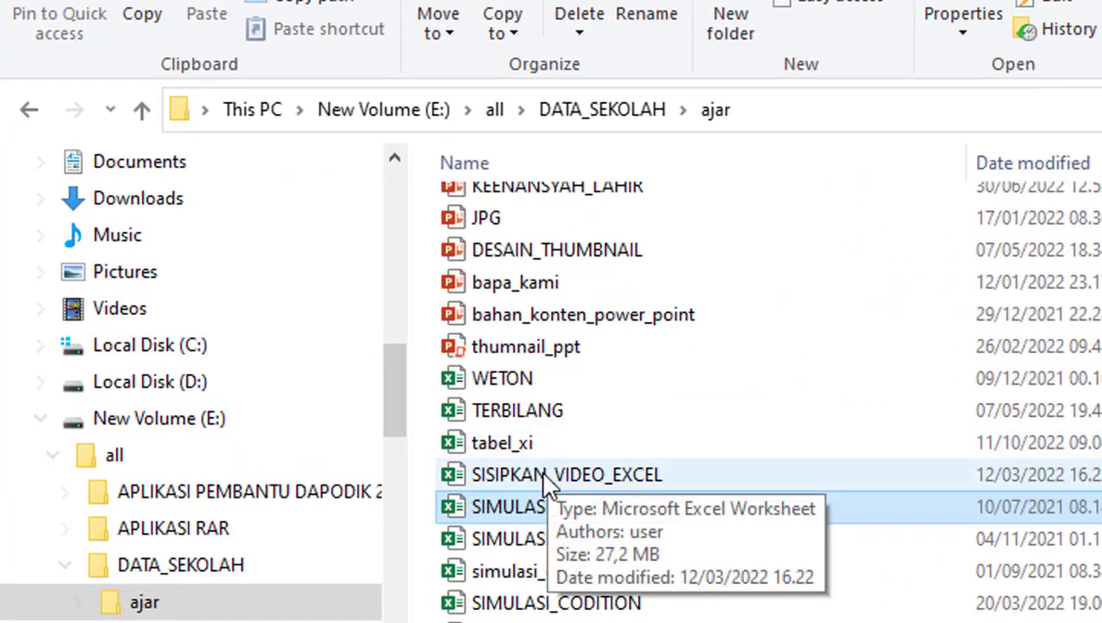
Step: Select and open the SISIPKAN_VIDEO_EXCEL workbook from the ajar folder
left_click(540, 475)
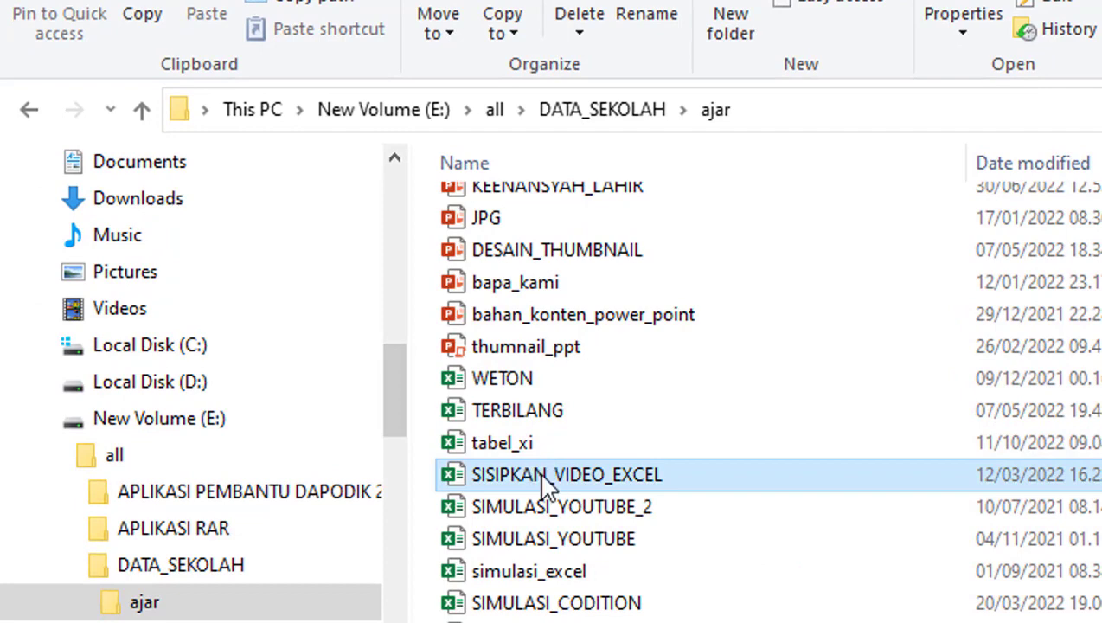
left_click(907, 467)
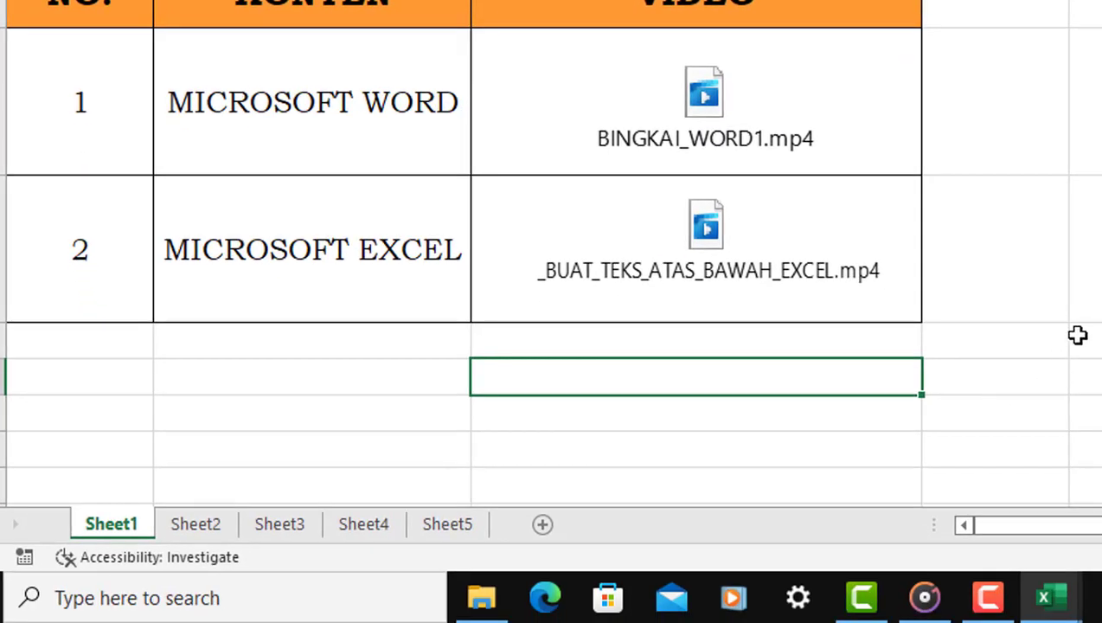
Step: Check the empty Sheet2 of SISIPKAN_VIDEO_EXCEL, then return to its Sheet1 video table
left_click(204, 524)
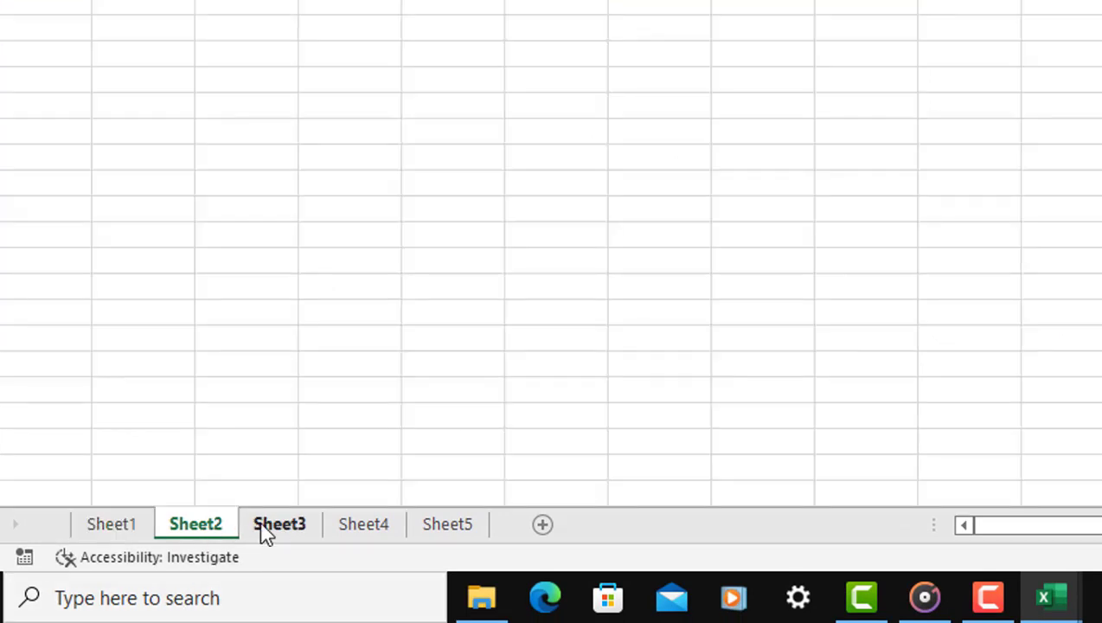
left_click(264, 527)
left_click(113, 527)
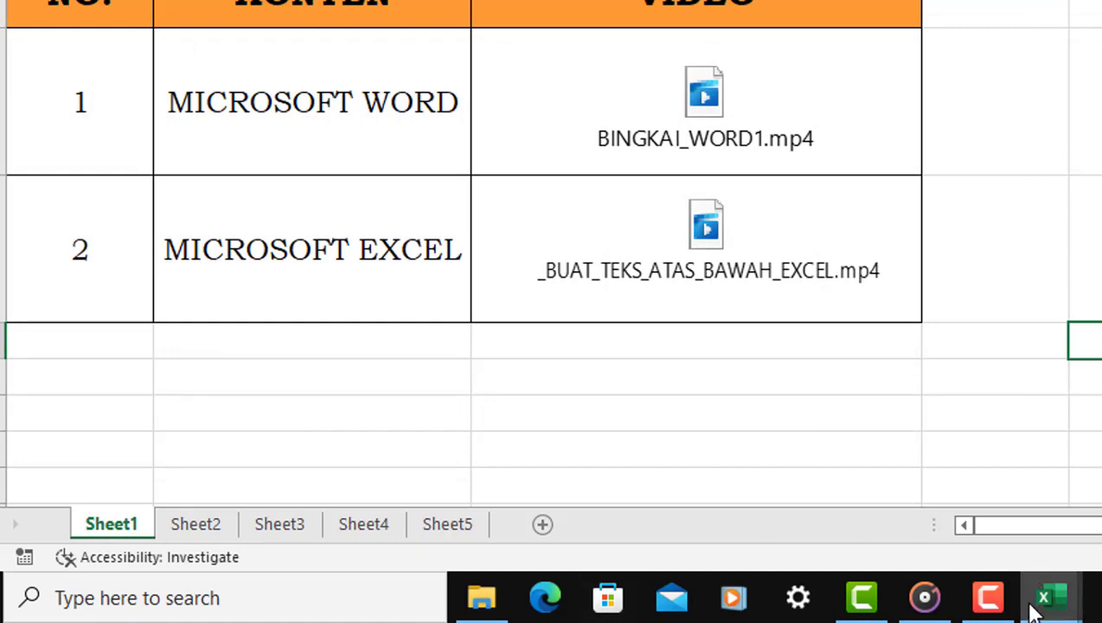
Step: Switch via taskbar previews to Book1, SISIPKAN_VIDEO_EXCEL, then back to SIMULASI_YOUTUBE_2
mouse_move(899, 595)
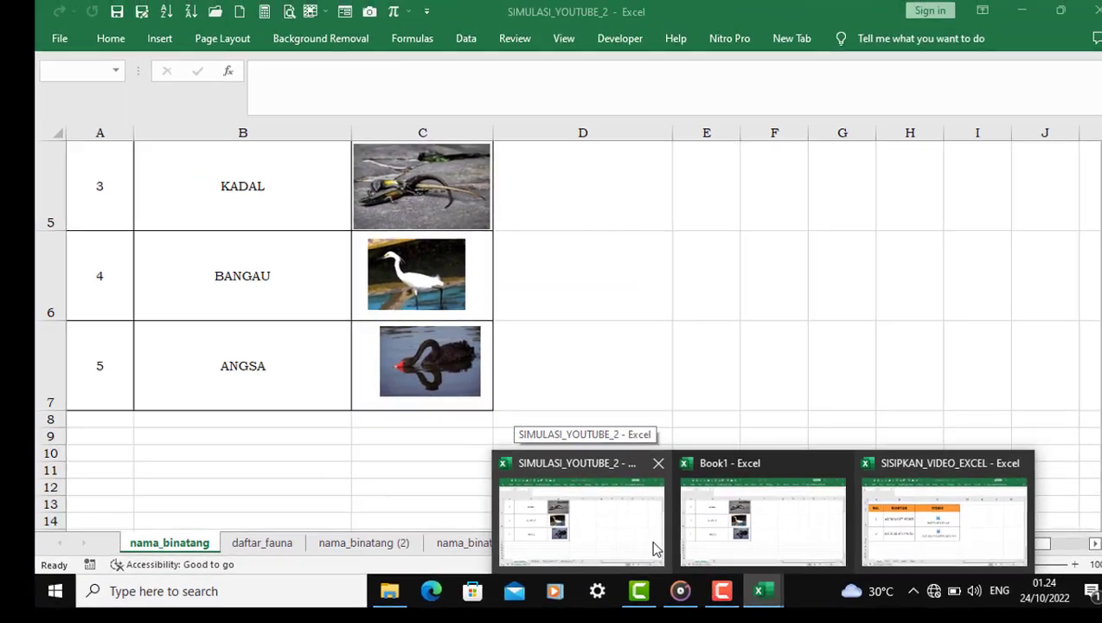
left_click(738, 537)
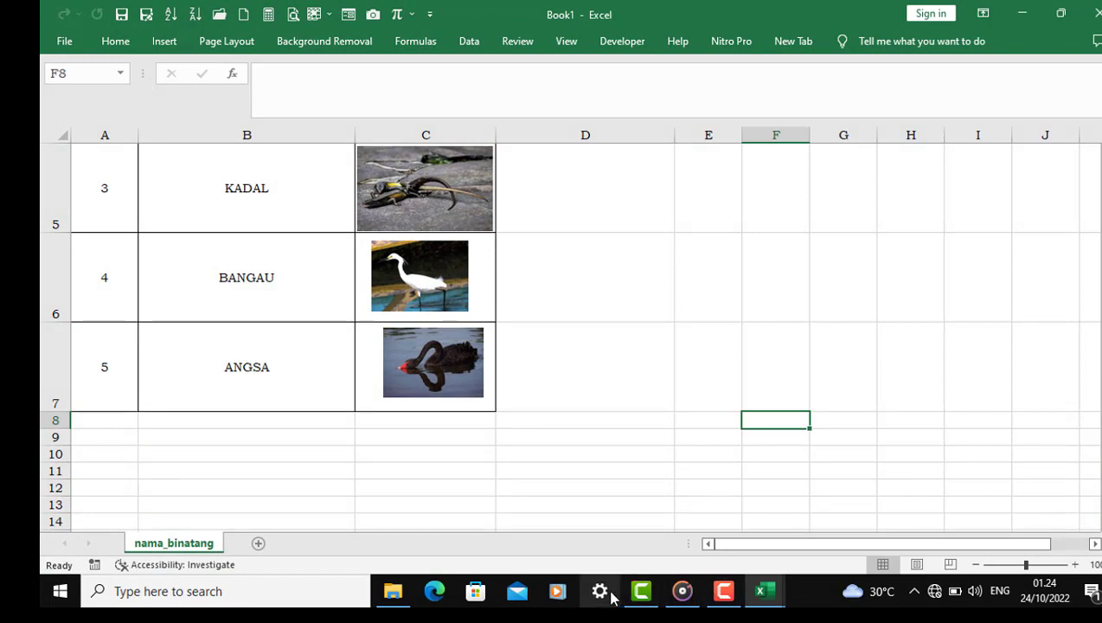
left_click(762, 592)
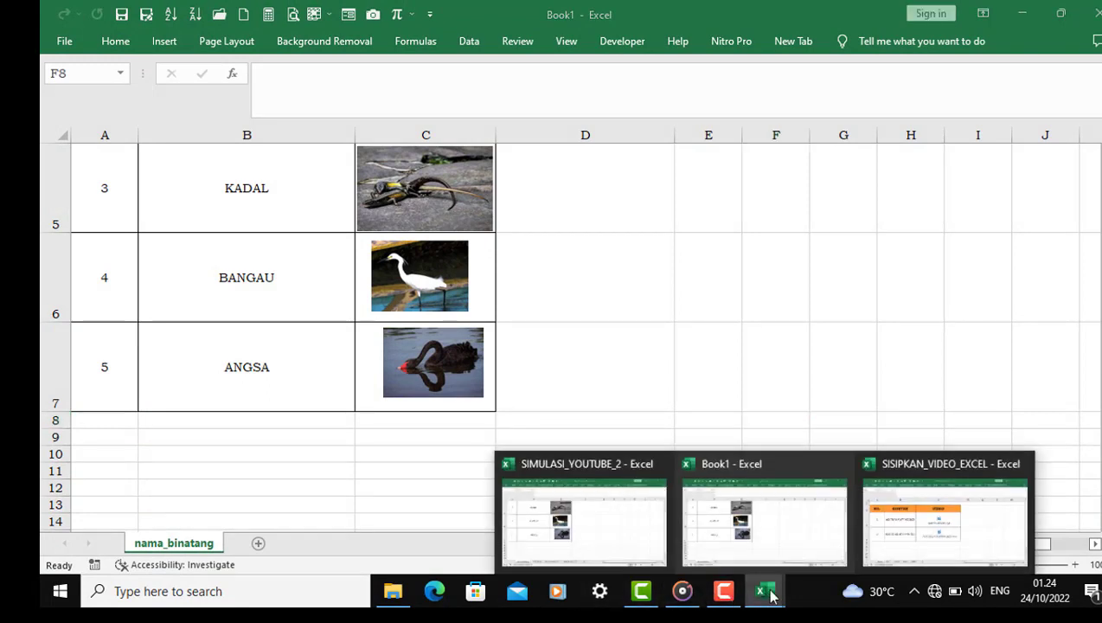
left_click(936, 517)
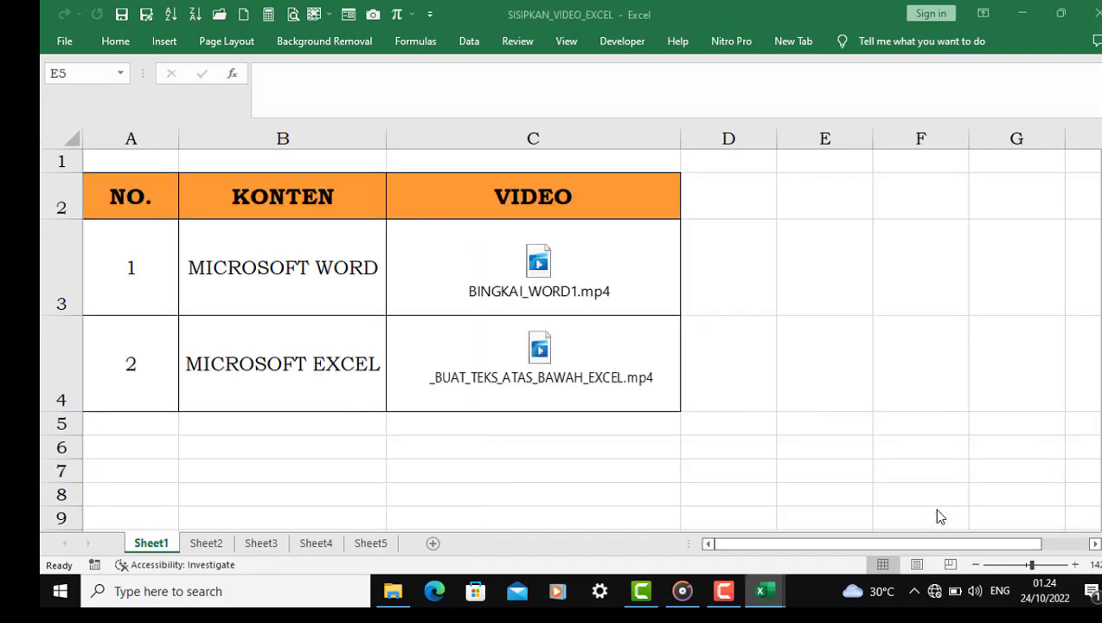
left_click(763, 592)
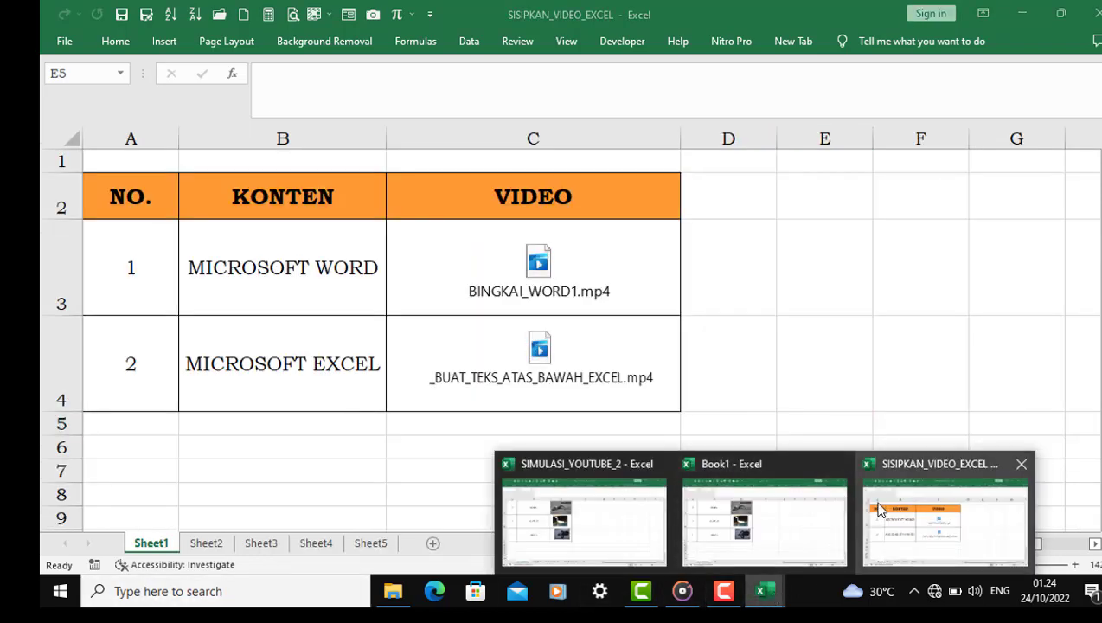
left_click(589, 509)
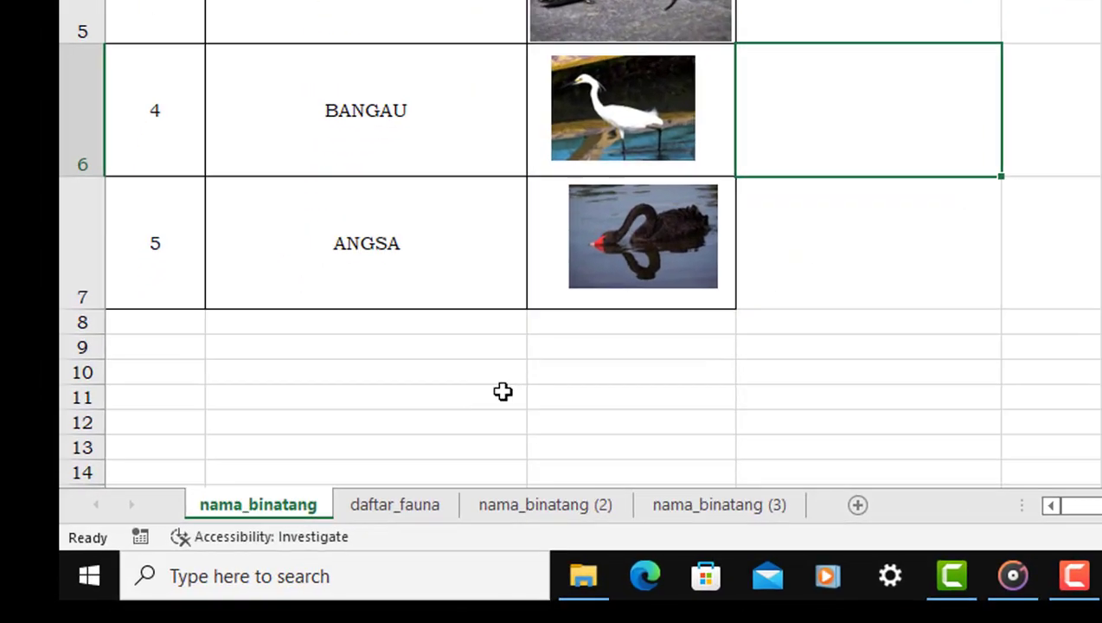
left_click(336, 471)
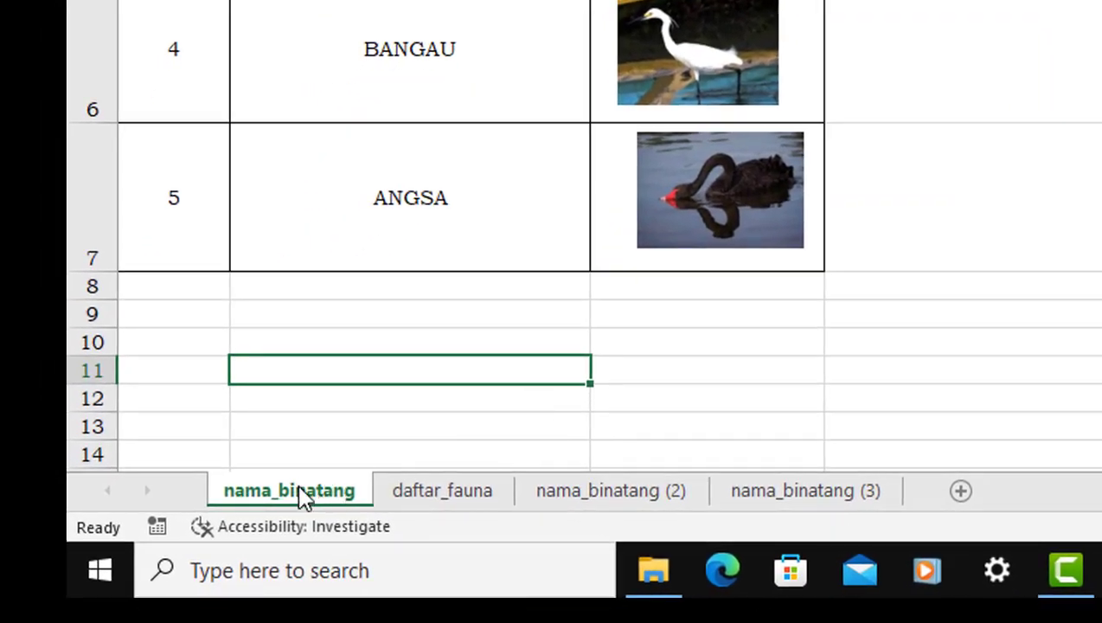
Step: Copy the nama_binatang sheet into SISIPKAN_VIDEO_EXCEL.xlsx as the last sheet, after Sheet5
right_click(303, 504)
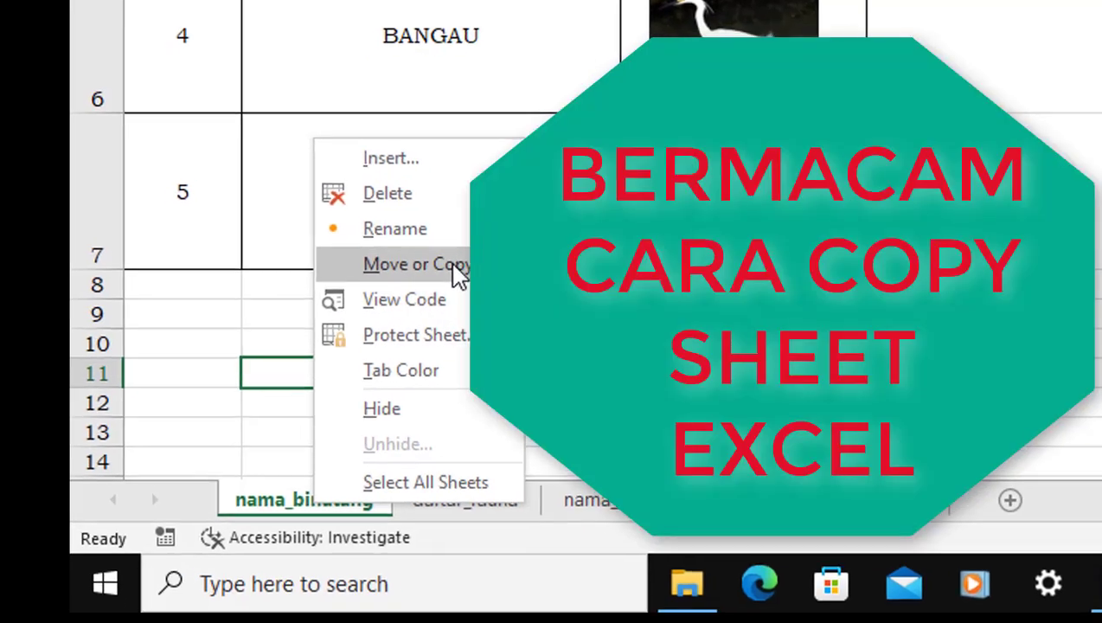
left_click(455, 273)
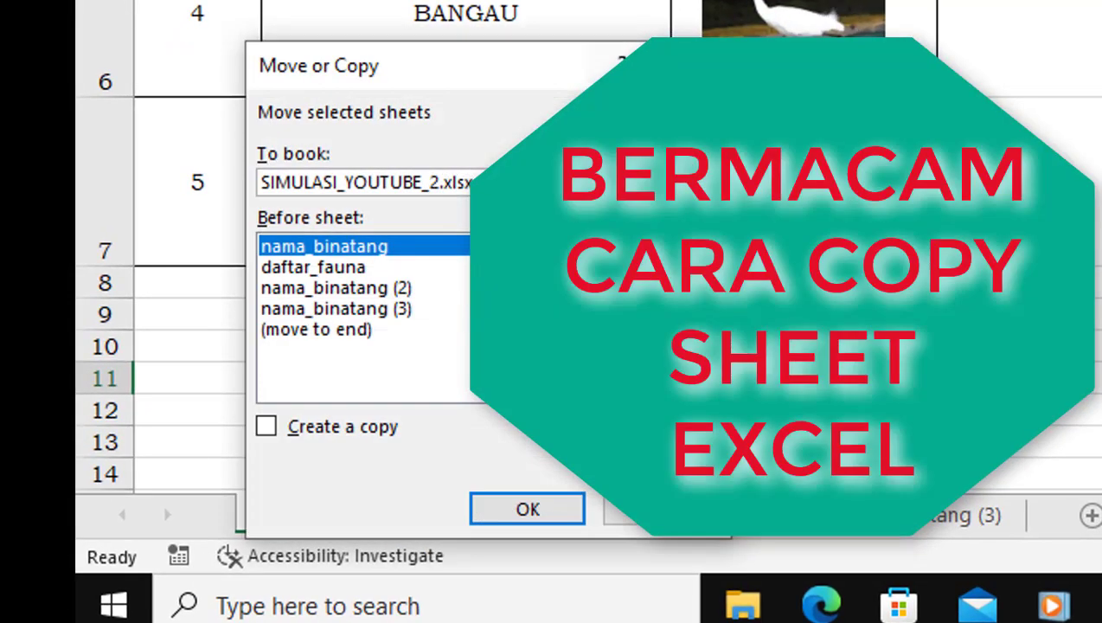
left_click(700, 182)
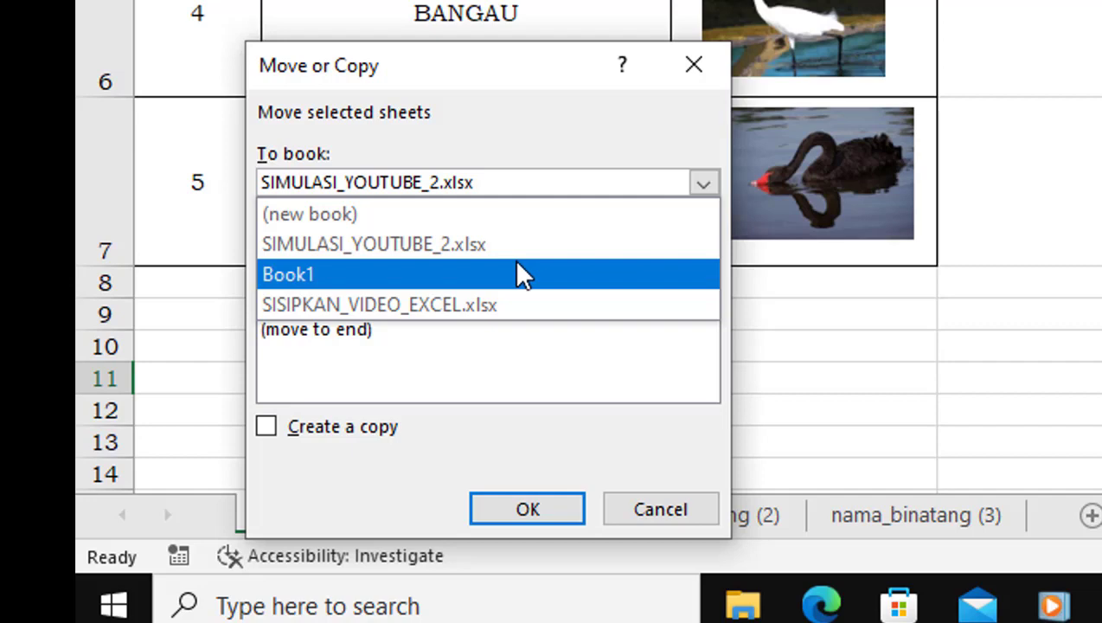
left_click(421, 305)
left_click(354, 351)
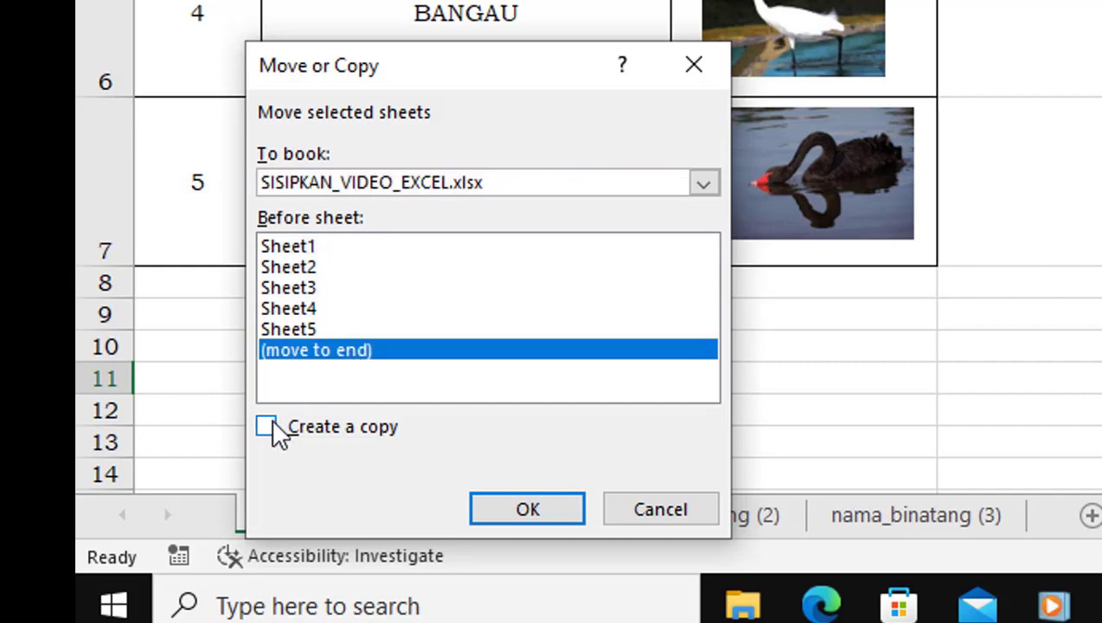
left_click(267, 425)
left_click(534, 509)
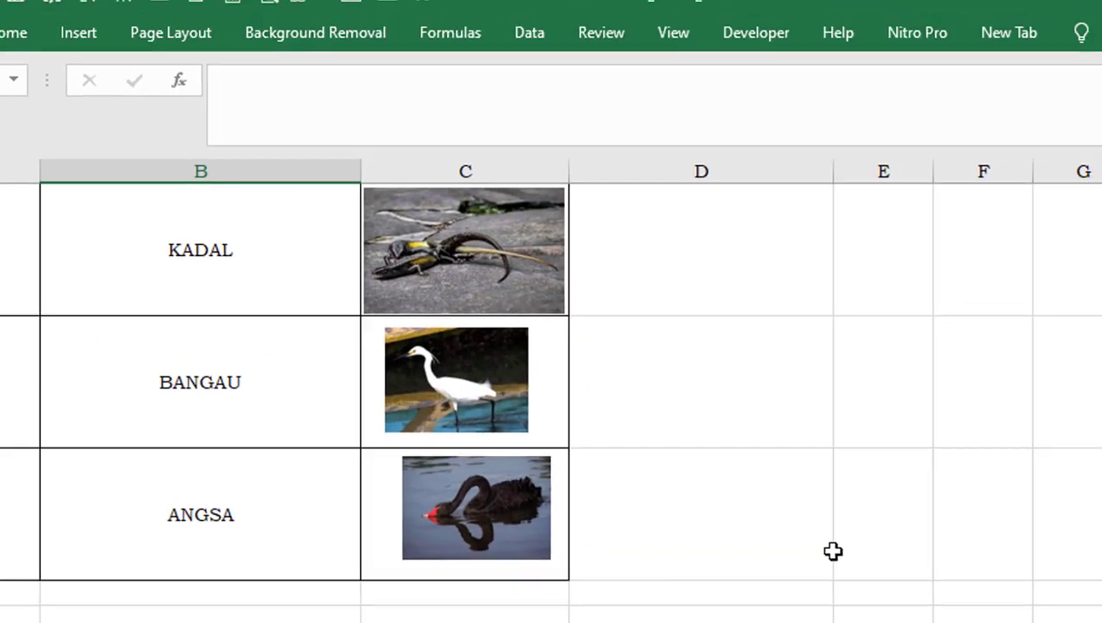
left_click(806, 569)
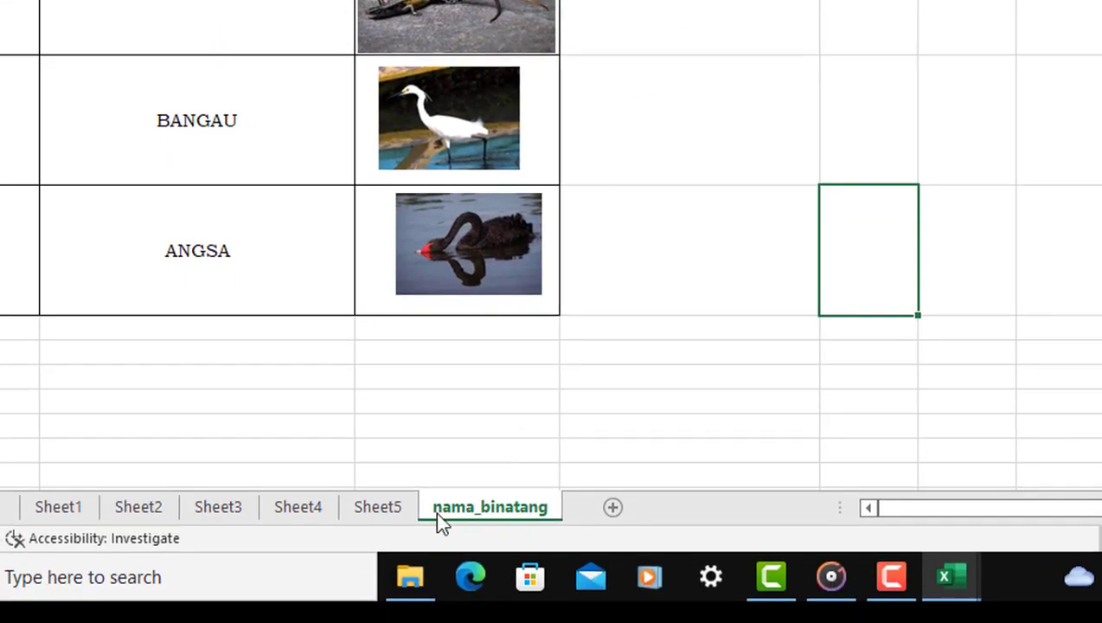
left_click(395, 510)
left_click(484, 510)
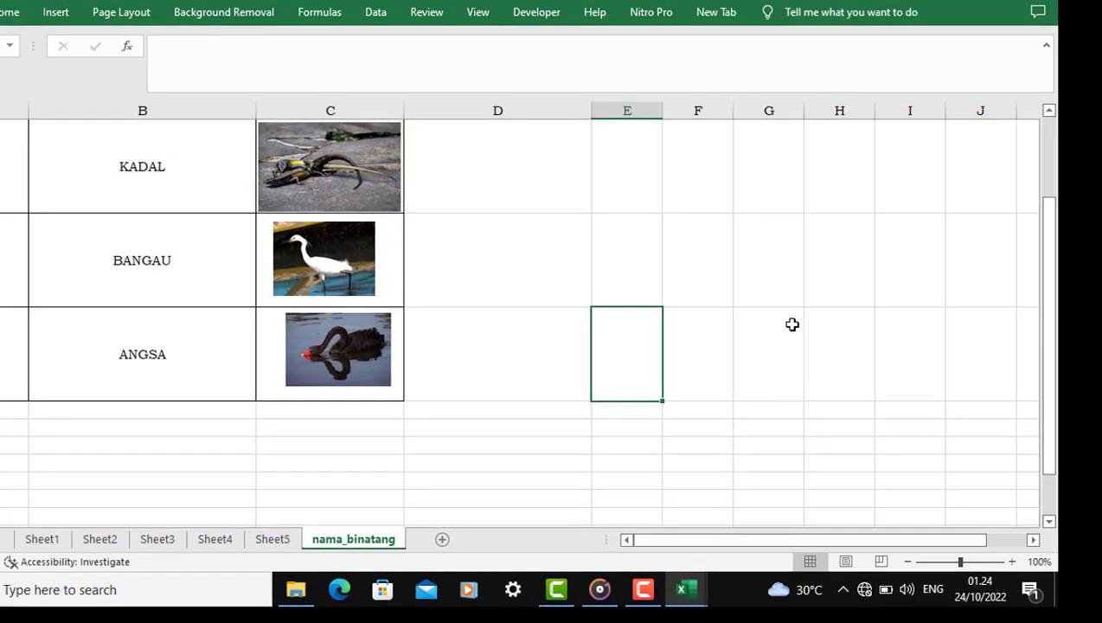
left_click(647, 595)
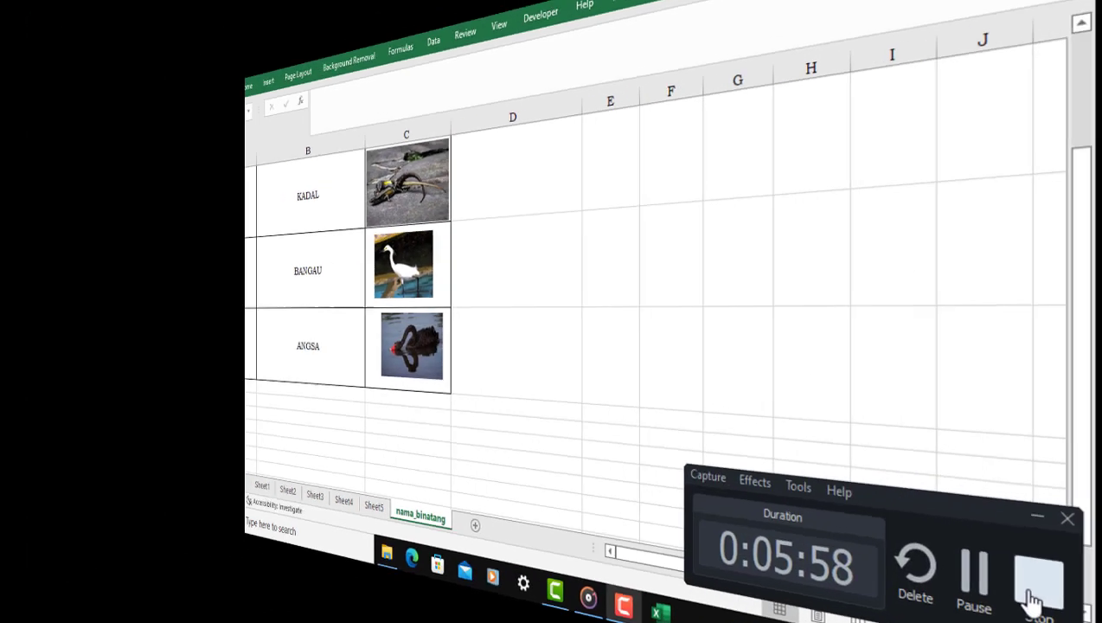